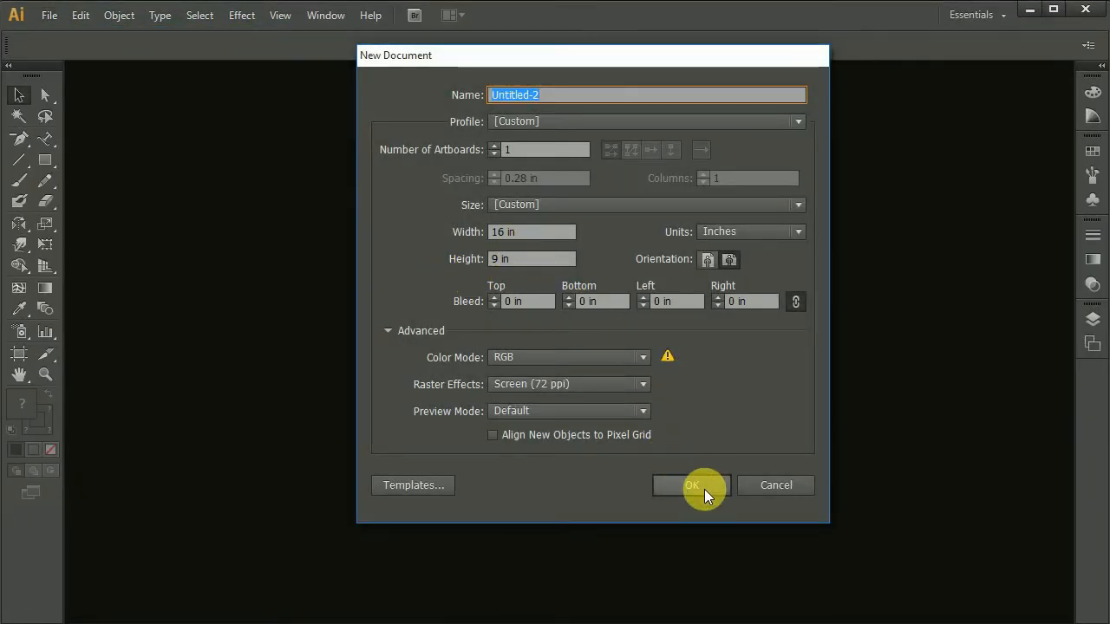
- Create a 16 x 9 in RGB document and draw a straight diagonal line rising to the right in the artboard's left half with the Pen tool
{"action": "left_click", "coordinate": [691, 485]}
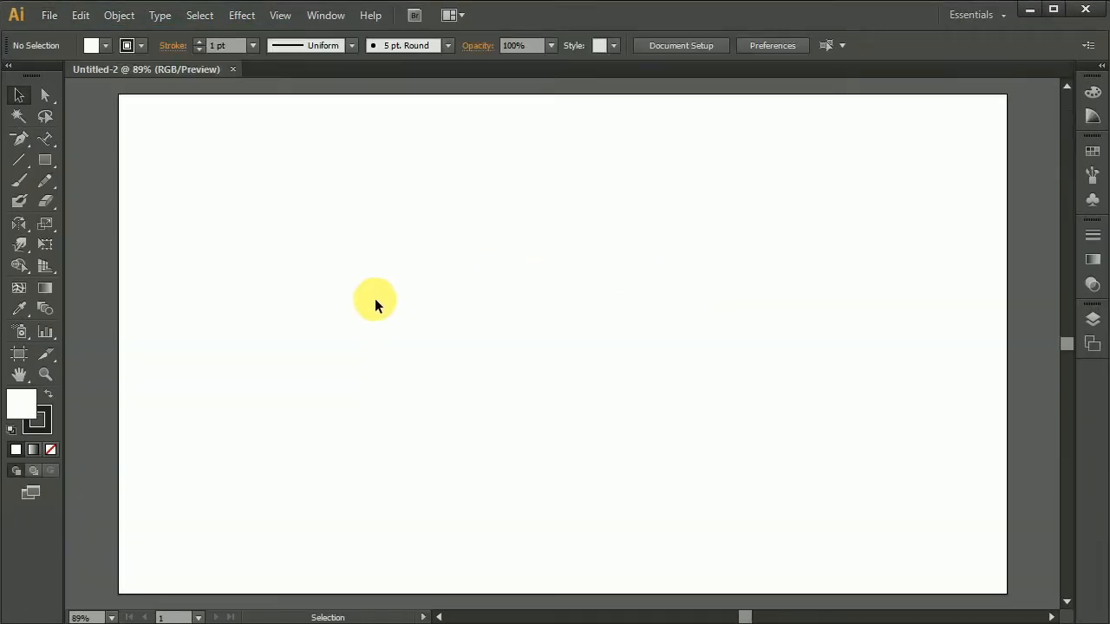
{"action": "left_click", "coordinate": [19, 139]}
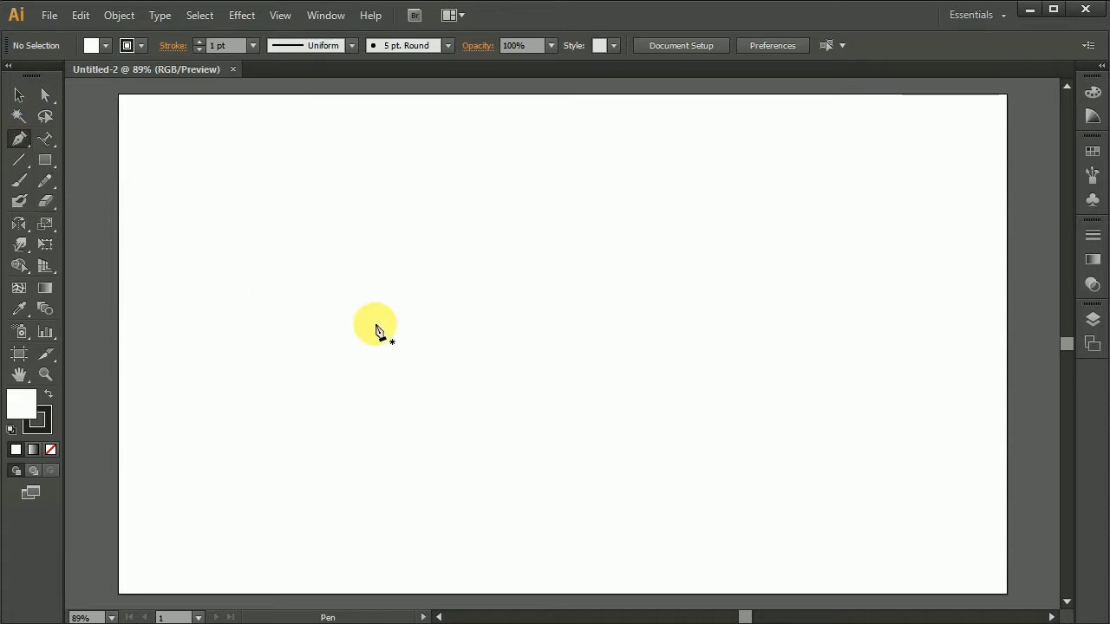
{"action": "left_click", "coordinate": [334, 303]}
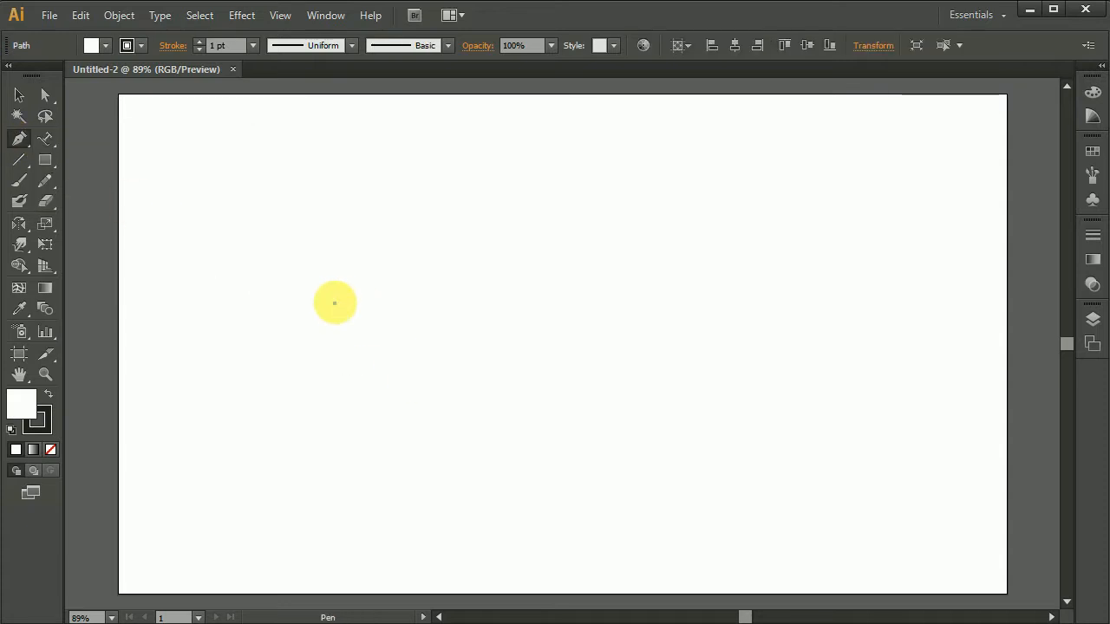
{"action": "left_click", "coordinate": [464, 171]}
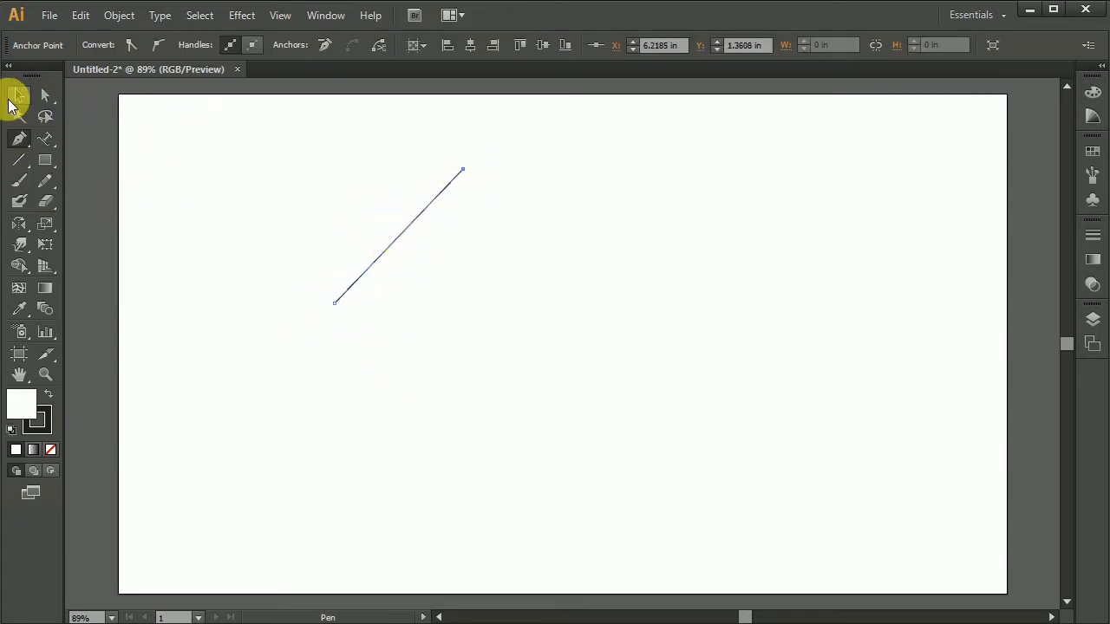
{"action": "left_click", "coordinate": [17, 96]}
{"action": "left_click_drag", "start_coordinate": [401, 253], "coordinate": [398, 277]}
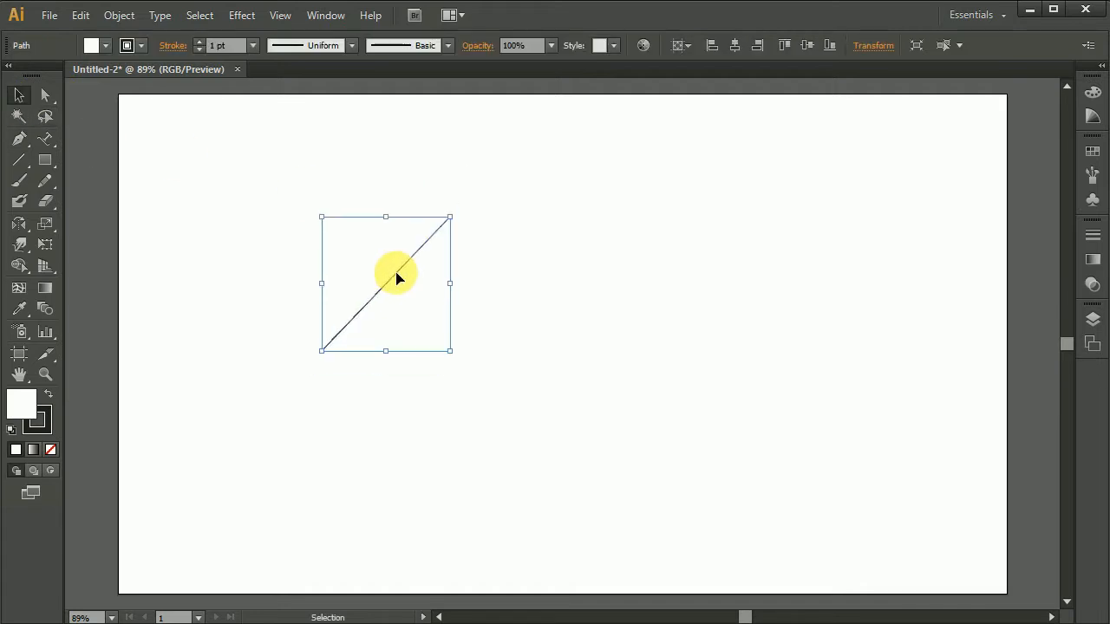
- Reflect a copy of the diagonal line across the vertical axis through its upper endpoint to form a peak
{"action": "left_click", "coordinate": [19, 223]}
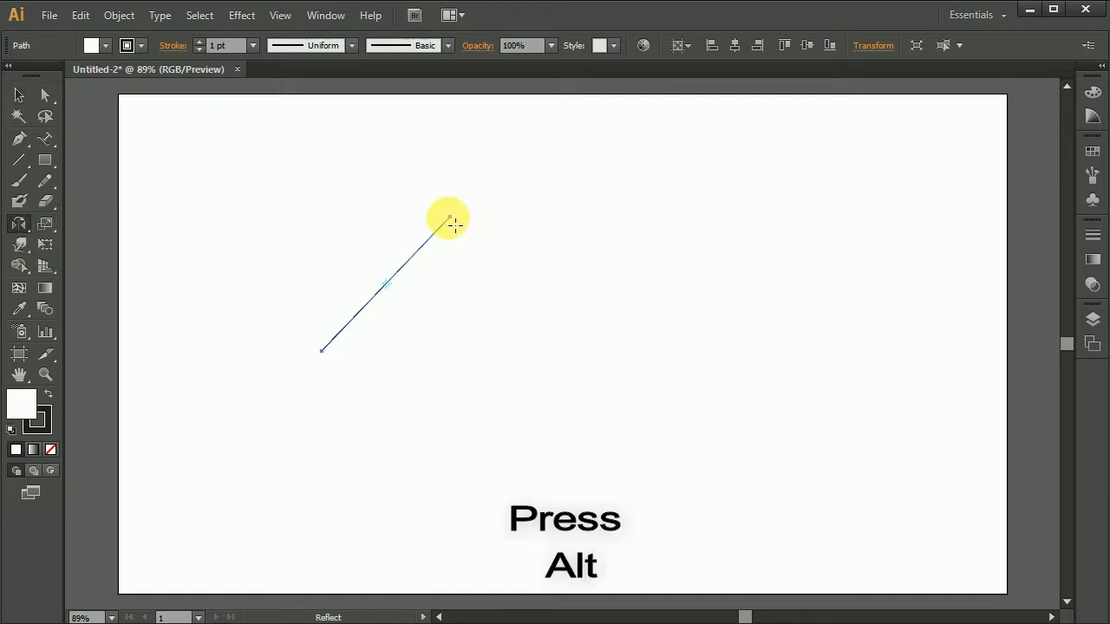
{"action": "left_click", "coordinate": [449, 217], "text": "alt"}
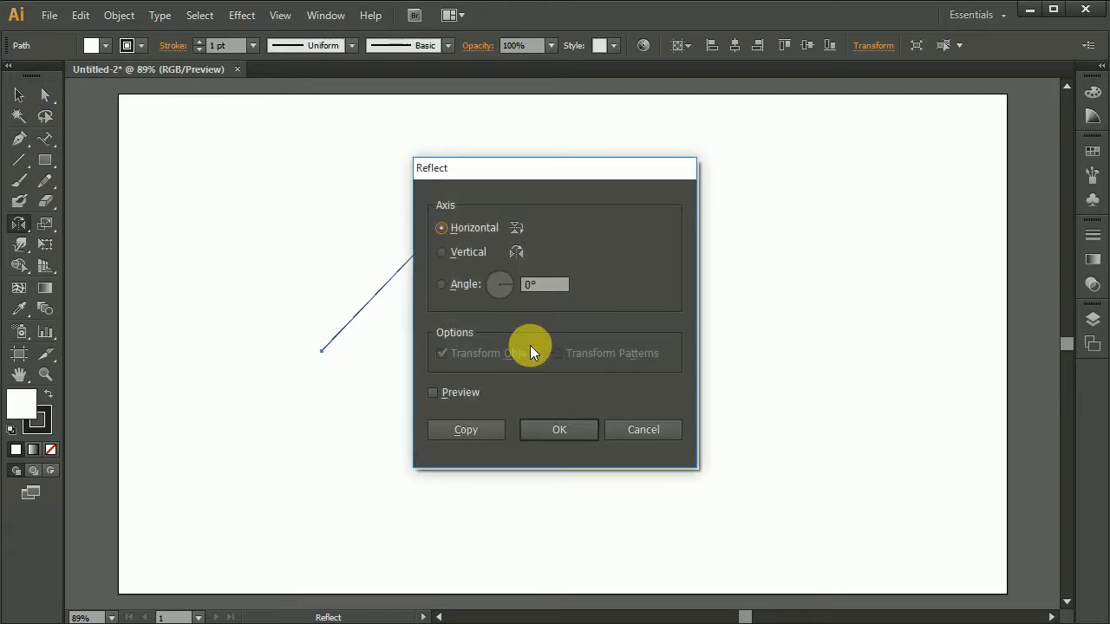
{"action": "left_click", "coordinate": [465, 253]}
{"action": "left_click", "coordinate": [485, 427]}
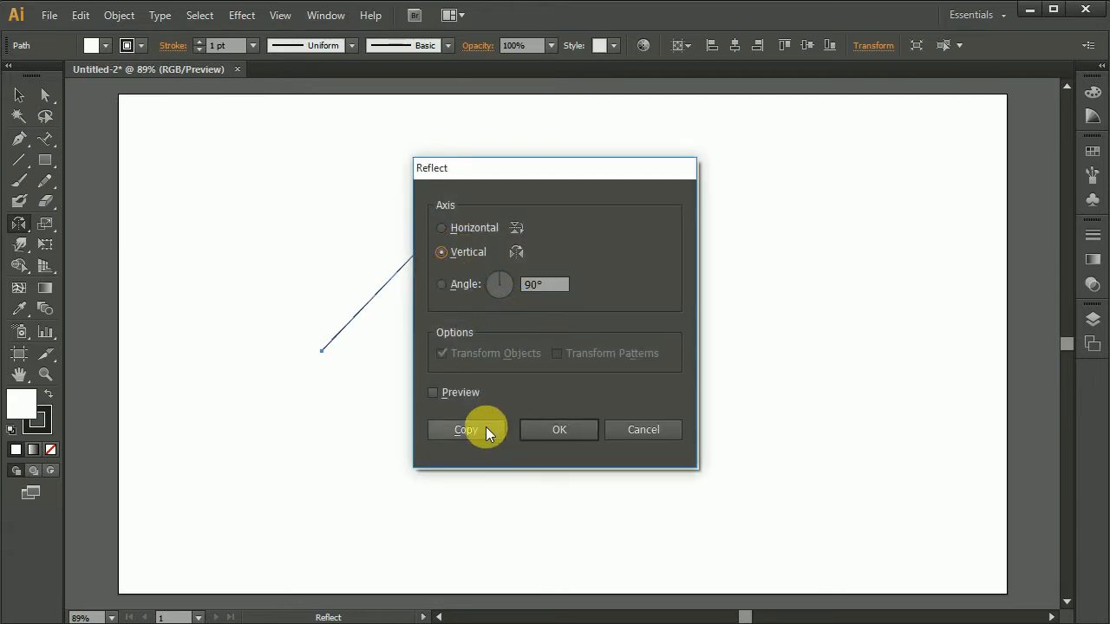
- Join the two diagonal lines at their shared peak endpoint into a single path
{"action": "key", "text": "z"}
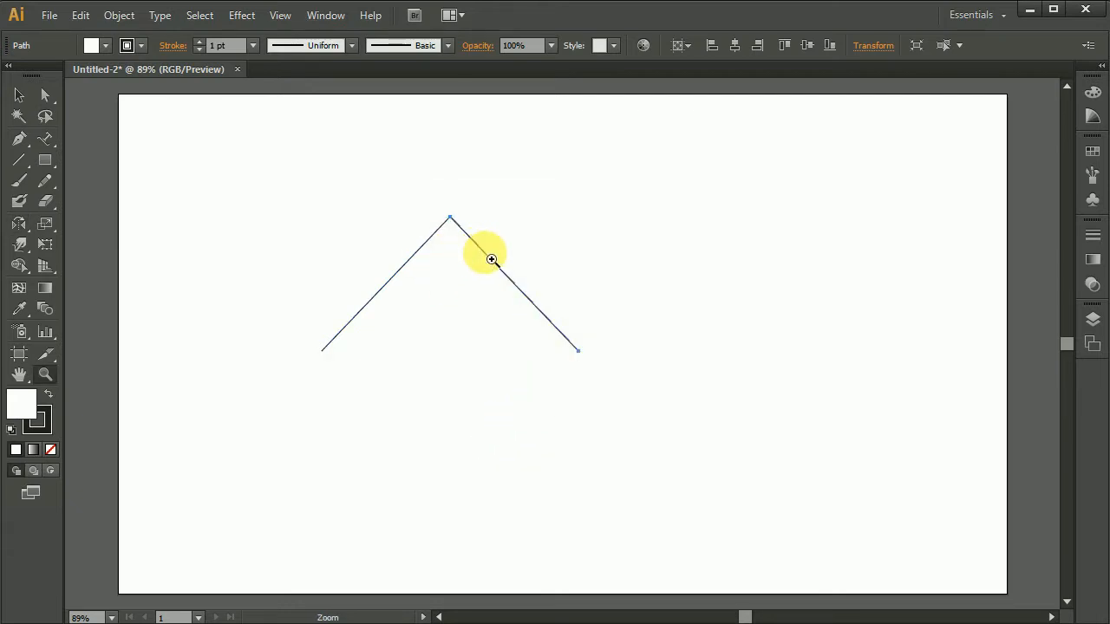
{"action": "left_click_drag", "start_coordinate": [417, 202], "coordinate": [531, 296]}
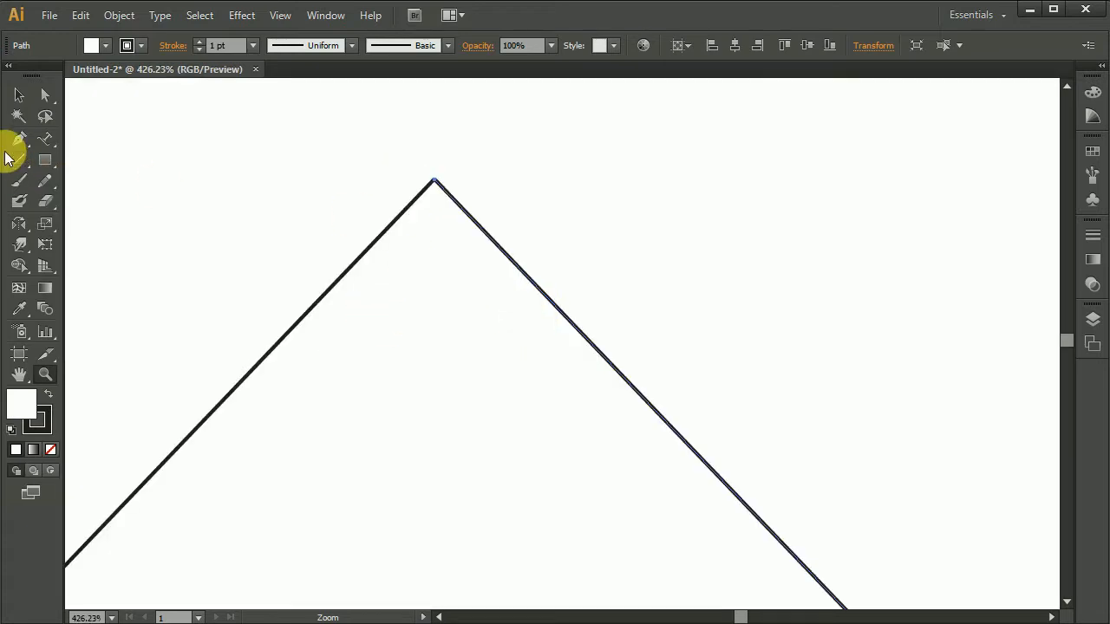
{"action": "left_click", "coordinate": [20, 97]}
{"action": "left_click_drag", "start_coordinate": [366, 136], "coordinate": [492, 239]}
{"action": "right_click", "coordinate": [486, 236]}
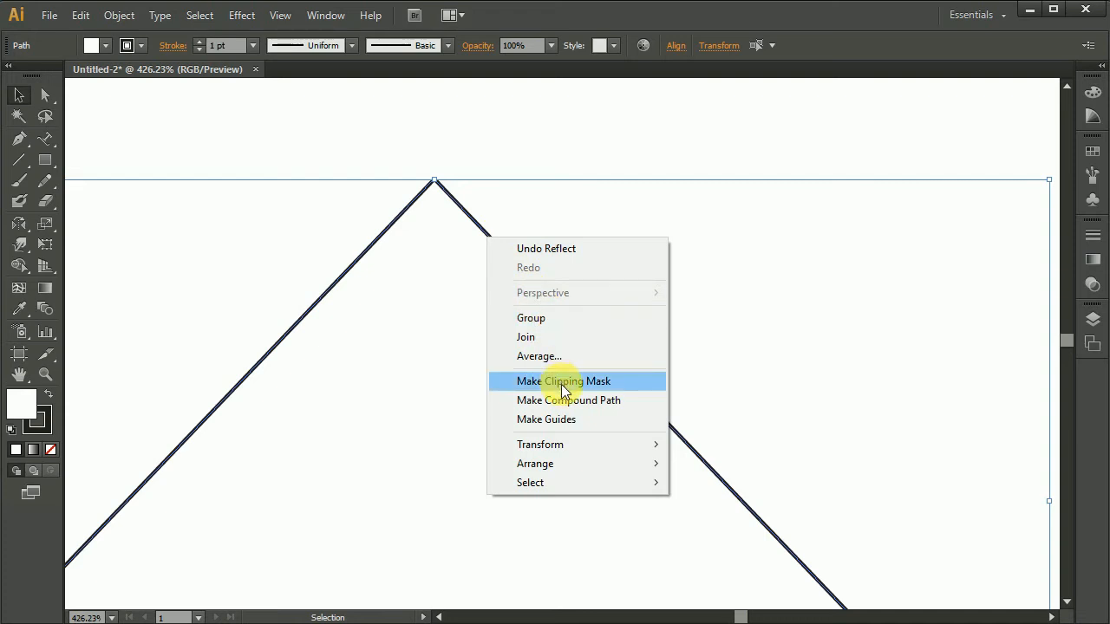
{"action": "left_click", "coordinate": [546, 336]}
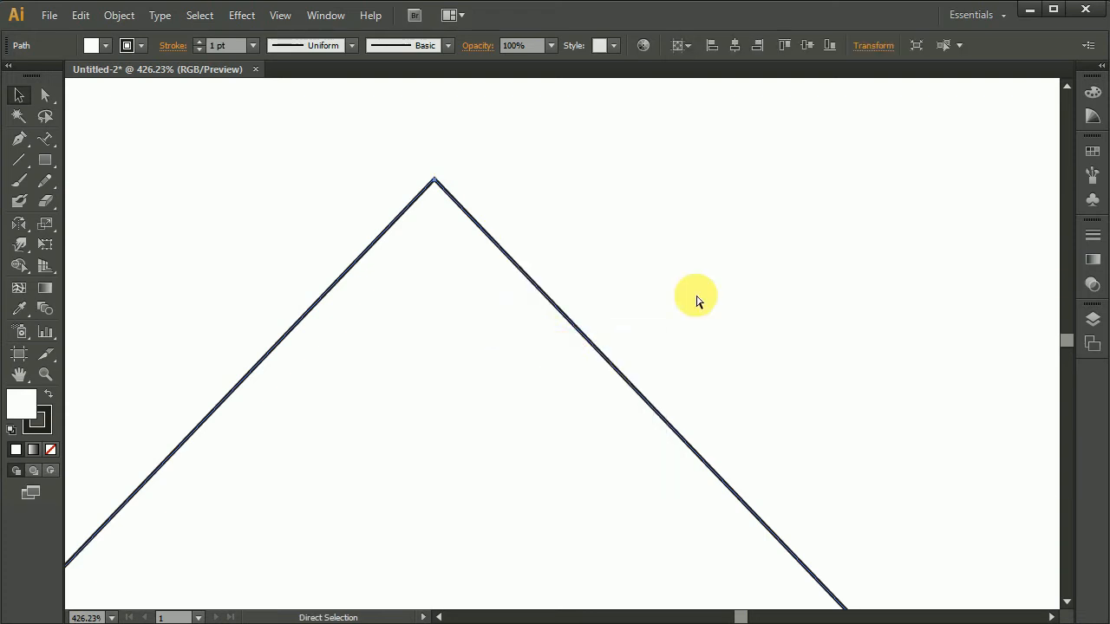
{"action": "key", "text": "ctrl+0"}
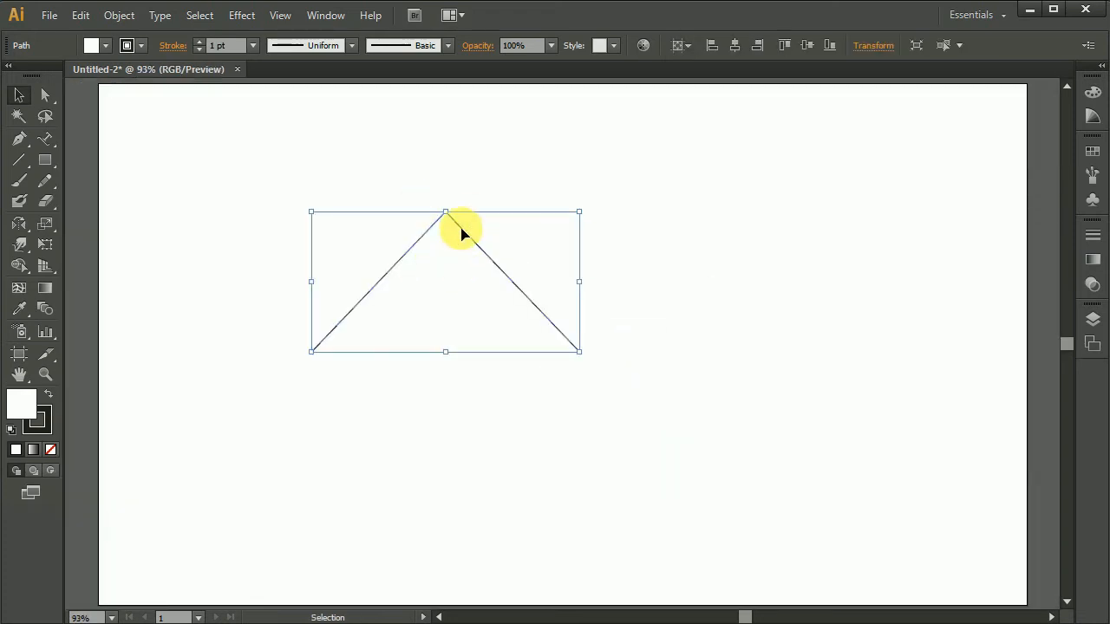
- Remove the fill from the joined peak path, keeping its stroke
{"action": "left_click", "coordinate": [607, 317]}
{"action": "left_click", "coordinate": [550, 320]}
{"action": "left_click", "coordinate": [51, 451]}
{"action": "left_click", "coordinate": [651, 374]}
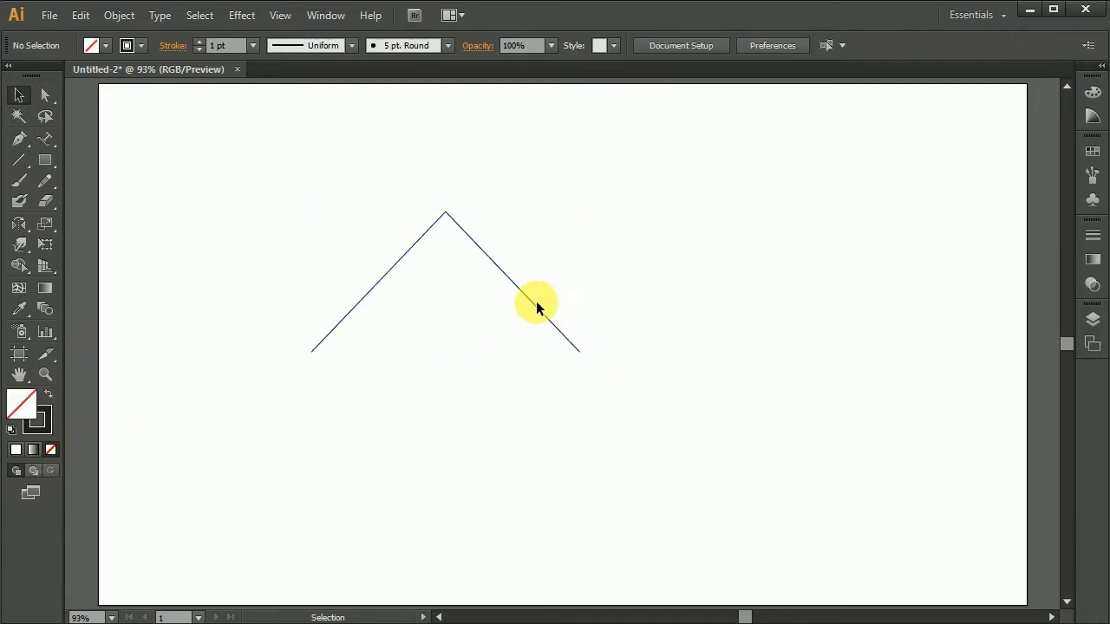
- Duplicate the peak to its right, enlarge the copy proportionally, and position it overlapping the small peak with their bases level
{"action": "left_click", "coordinate": [532, 306]}
{"action": "left_click_drag", "start_coordinate": [532, 307], "coordinate": [701, 290]}
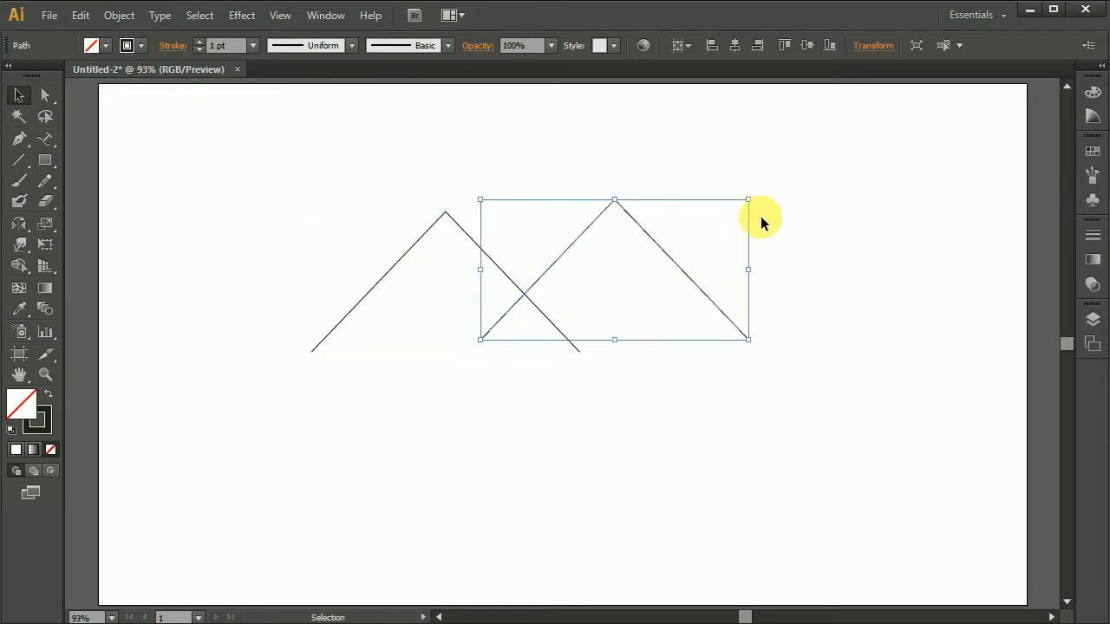
{"action": "left_click_drag", "start_coordinate": [756, 203], "coordinate": [824, 160]}
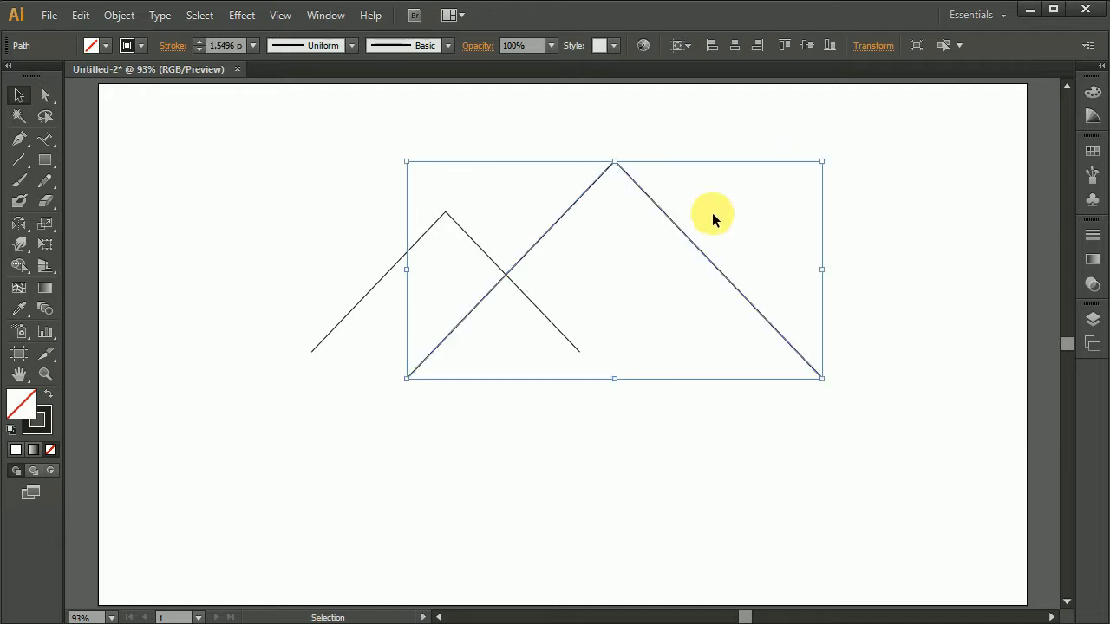
{"action": "left_click", "coordinate": [711, 231]}
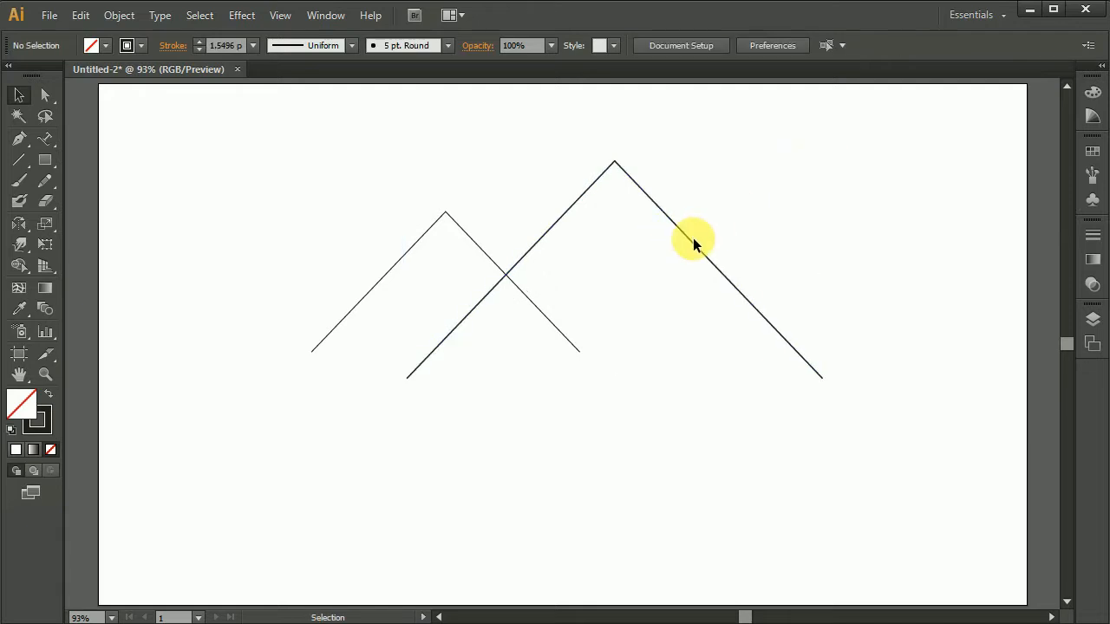
{"action": "left_click_drag", "start_coordinate": [694, 242], "coordinate": [744, 220]}
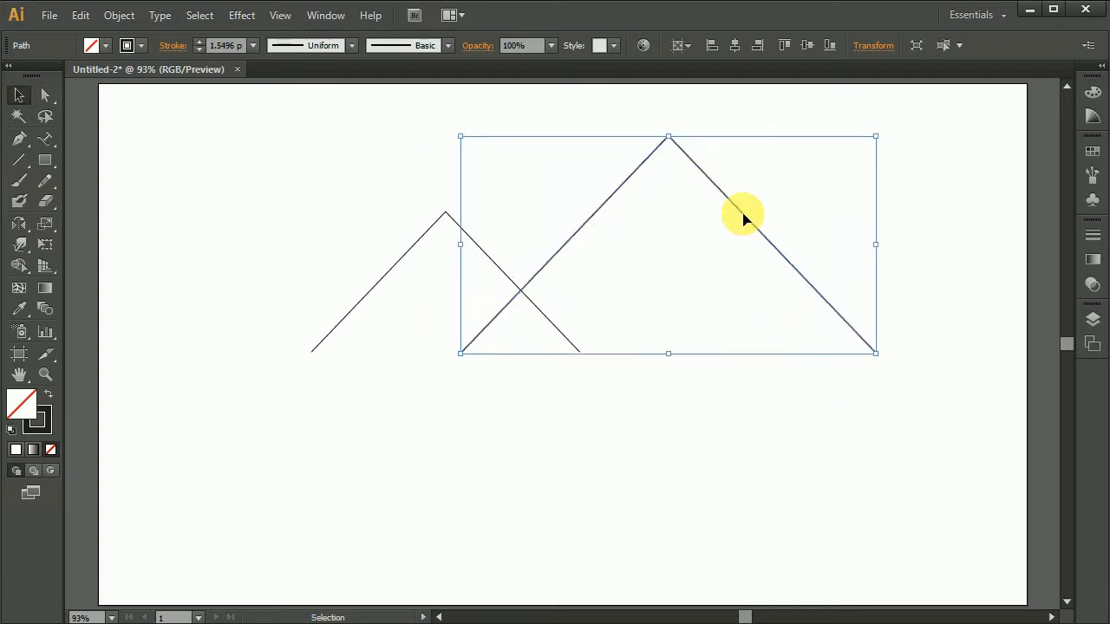
- Cut the large peak's left slope with the Scissors tool where it crosses the small peak's right slope
{"action": "left_click", "coordinate": [421, 243], "text": "shift"}
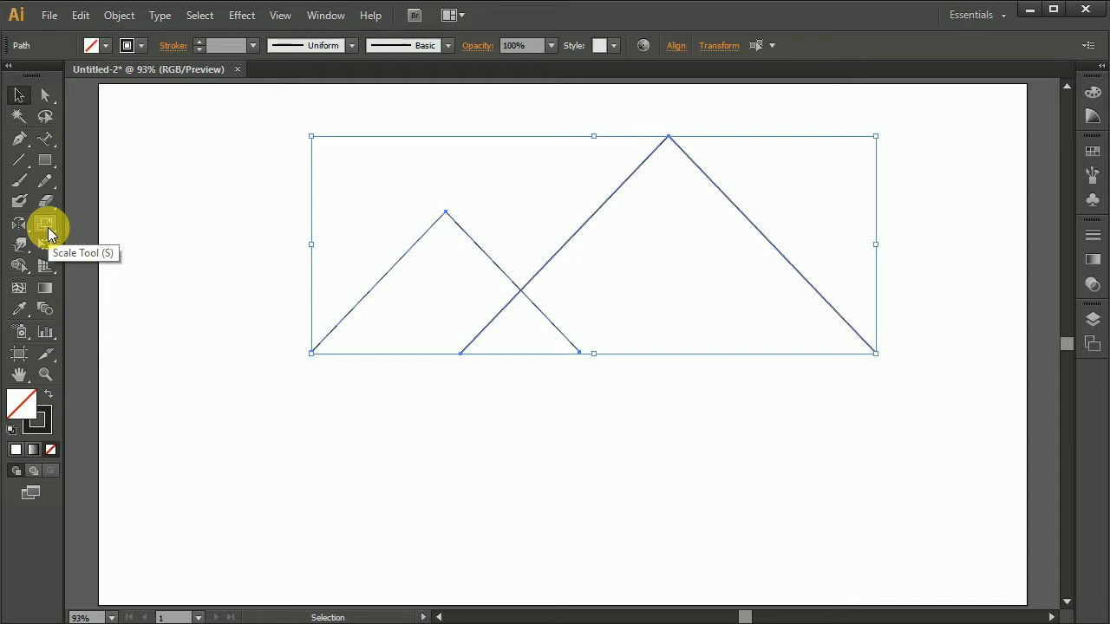
{"action": "key", "text": "c"}
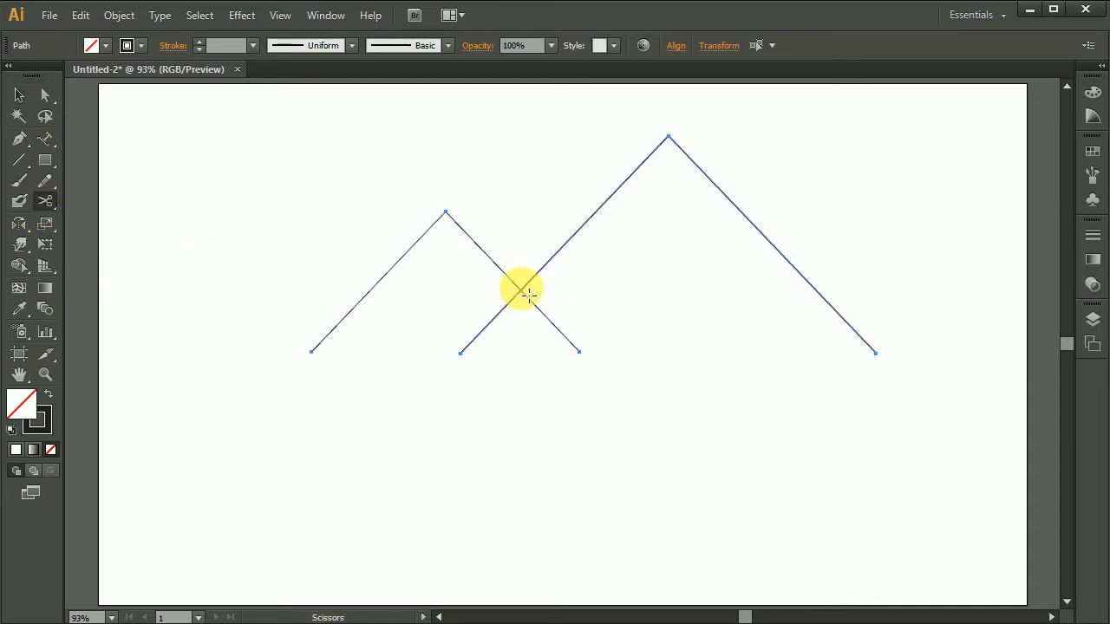
{"action": "key", "text": "z"}
{"action": "left_click_drag", "start_coordinate": [495, 260], "coordinate": [599, 353]}
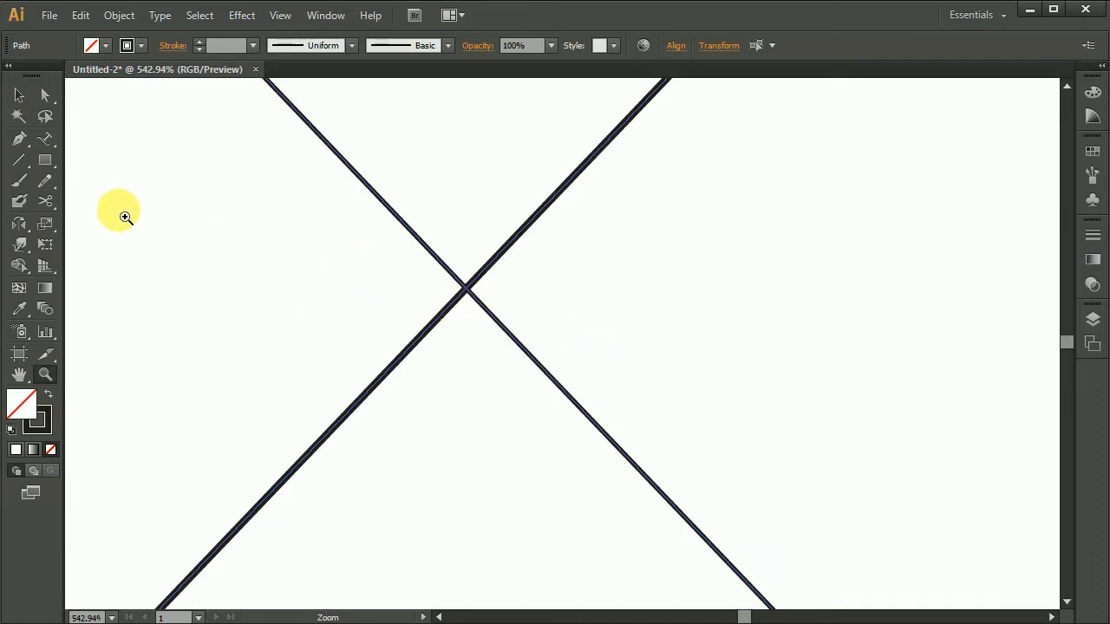
{"action": "left_click", "coordinate": [45, 201]}
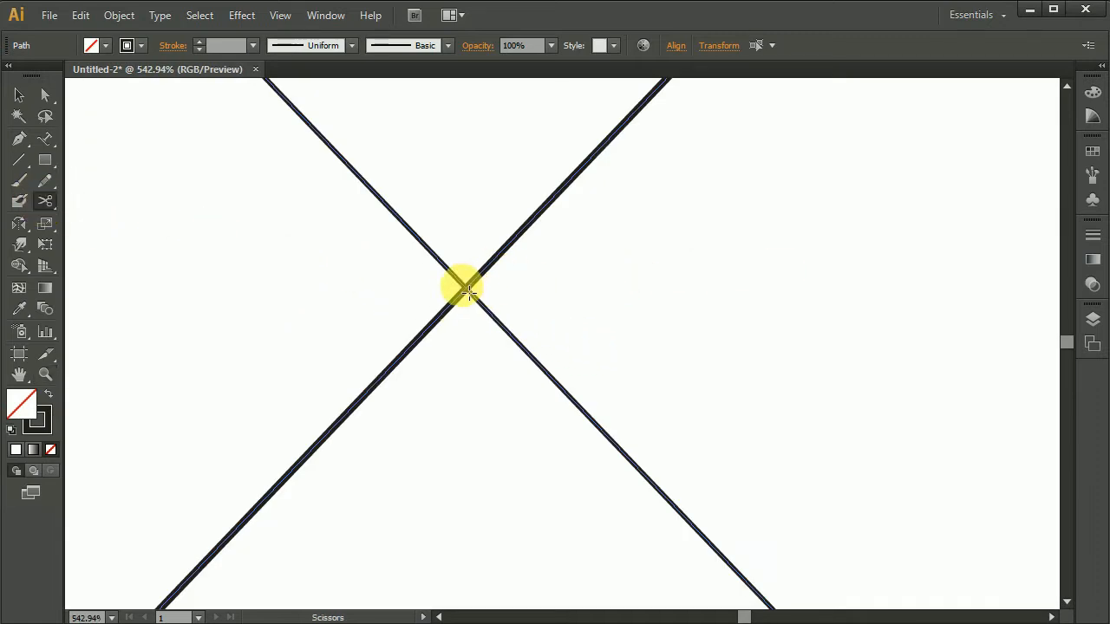
{"action": "left_click", "coordinate": [468, 292]}
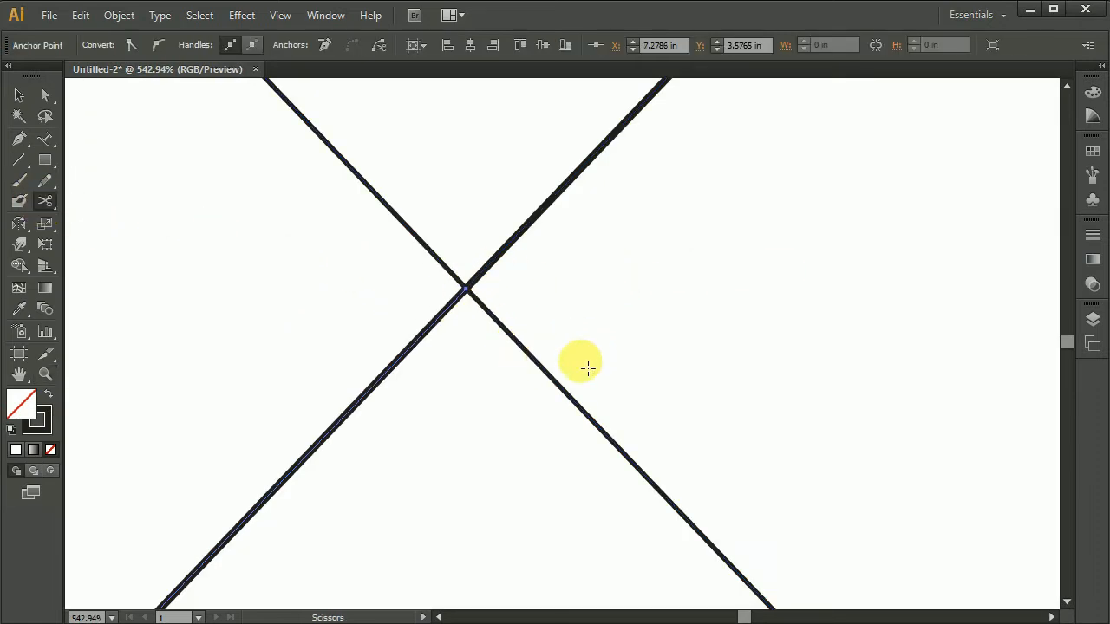
- Delete the cut-off lower segment of the large peak's left slope inside the small peak
{"action": "left_click", "coordinate": [420, 327], "text": "ctrl"}
{"action": "key", "text": "ctrl+0"}
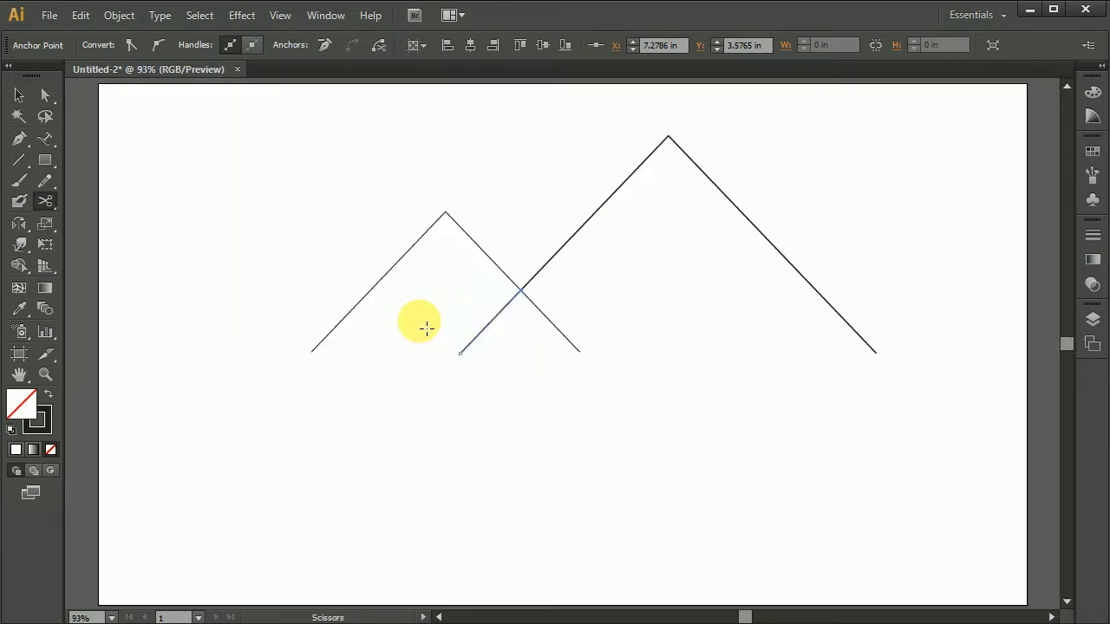
{"action": "key", "text": "v"}
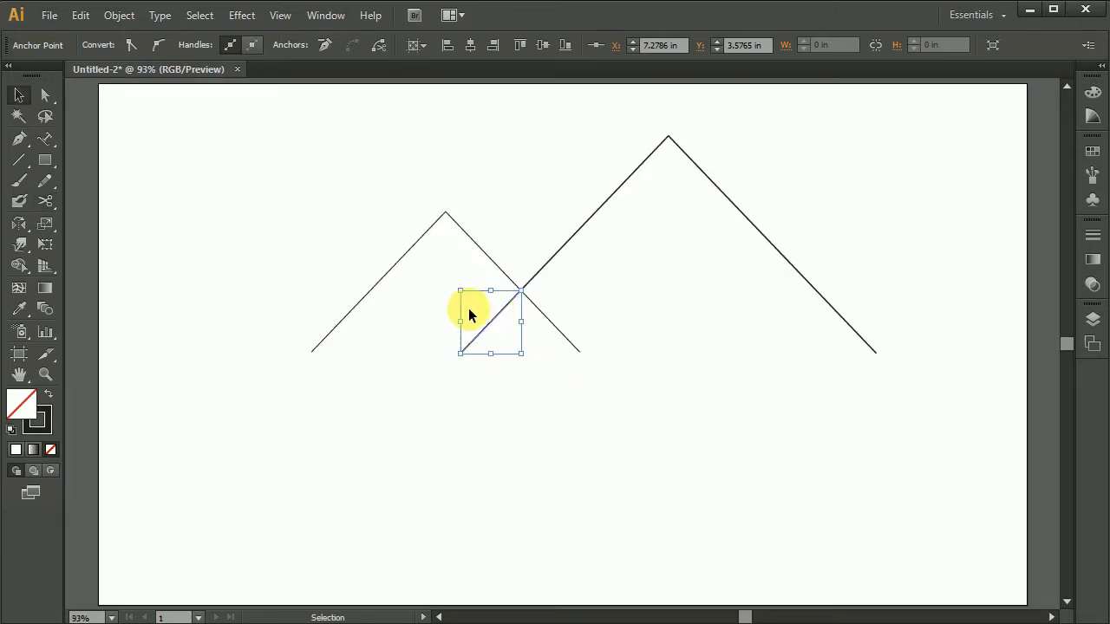
{"action": "key", "text": "Delete"}
{"action": "left_click", "coordinate": [477, 357]}
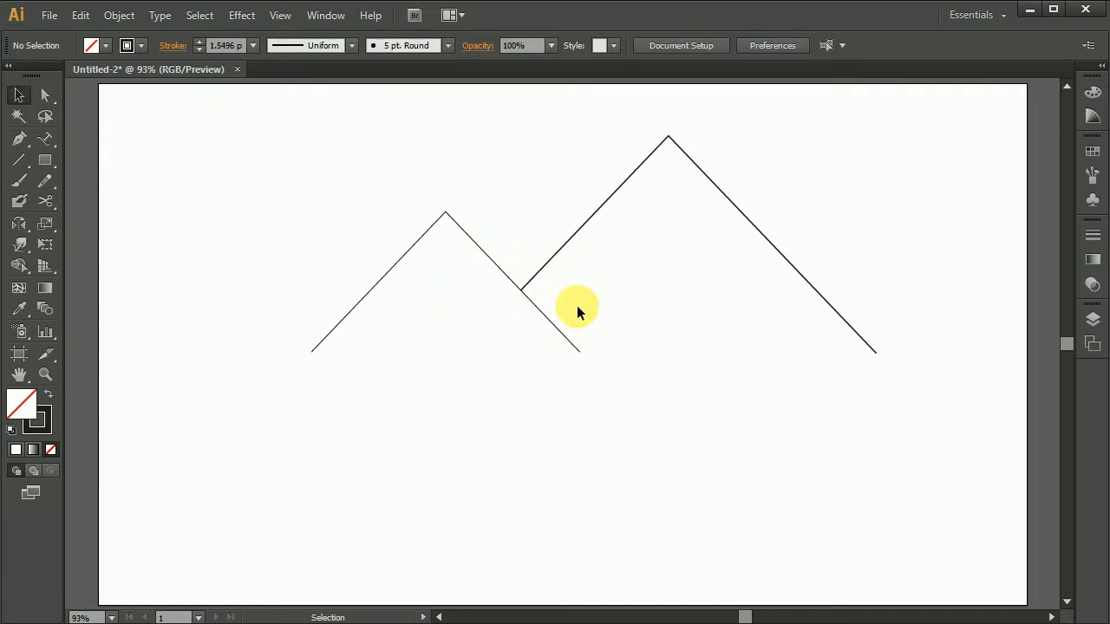
- Select both mountain peak paths and group them
{"action": "left_click_drag", "start_coordinate": [471, 223], "coordinate": [562, 331]}
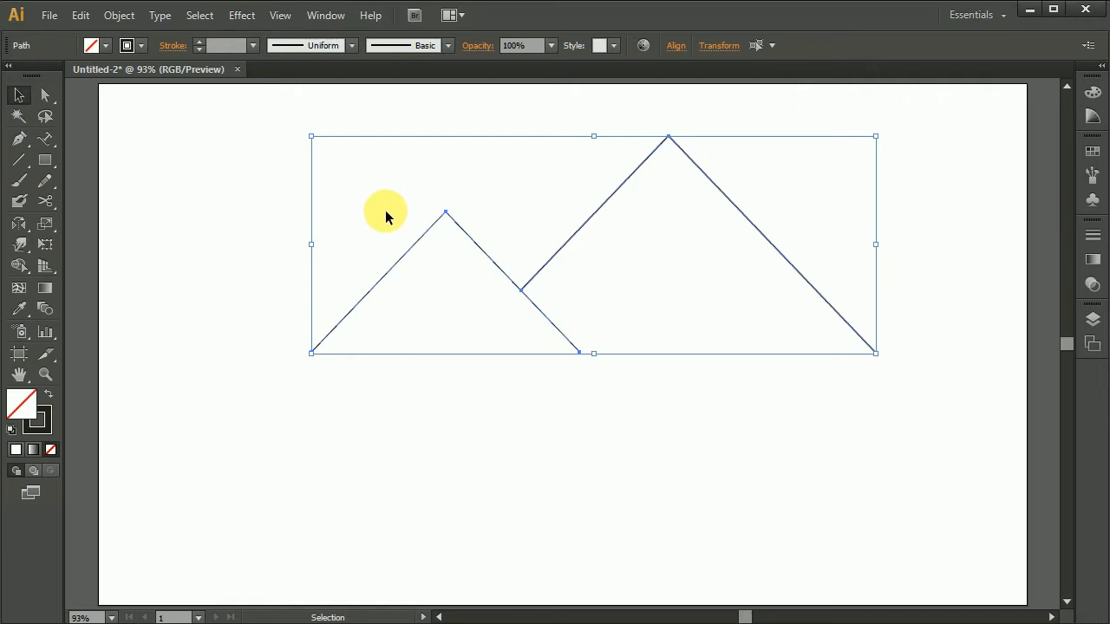
{"action": "right_click", "coordinate": [578, 239]}
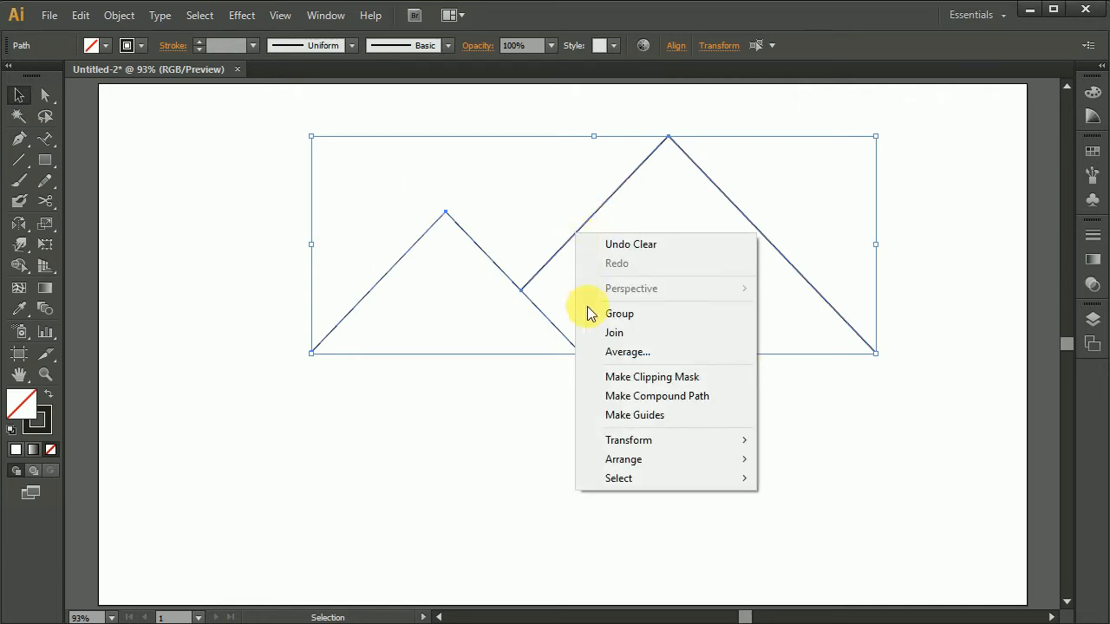
{"action": "left_click", "coordinate": [618, 317]}
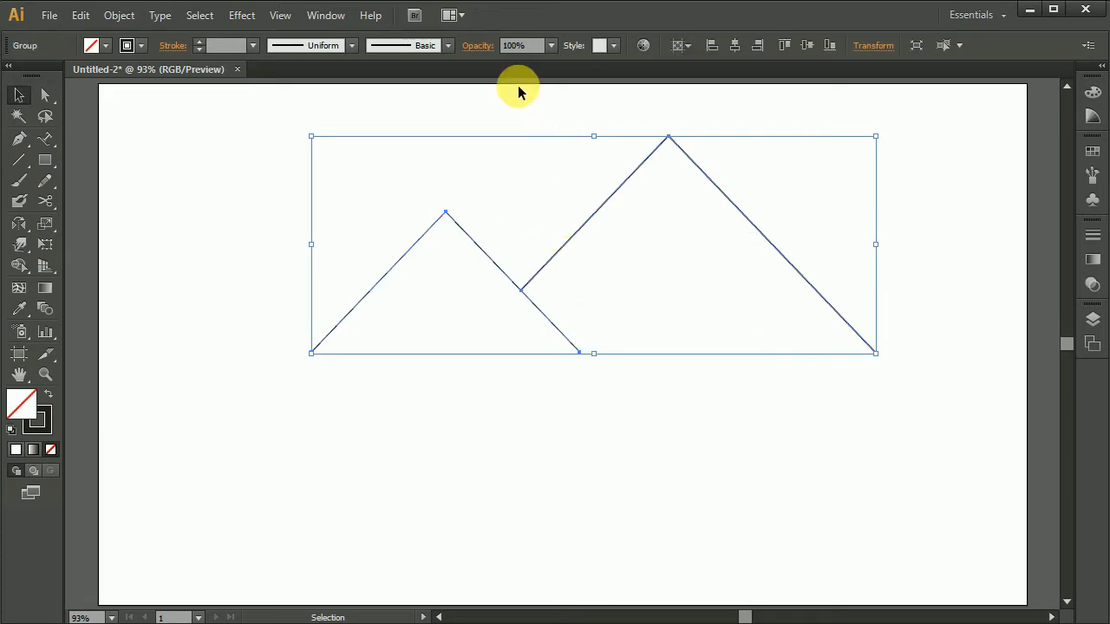
- Set the mountain group's stroke weight to 40 pt and scale the group down proportionally about its centre
{"action": "left_click", "coordinate": [252, 46]}
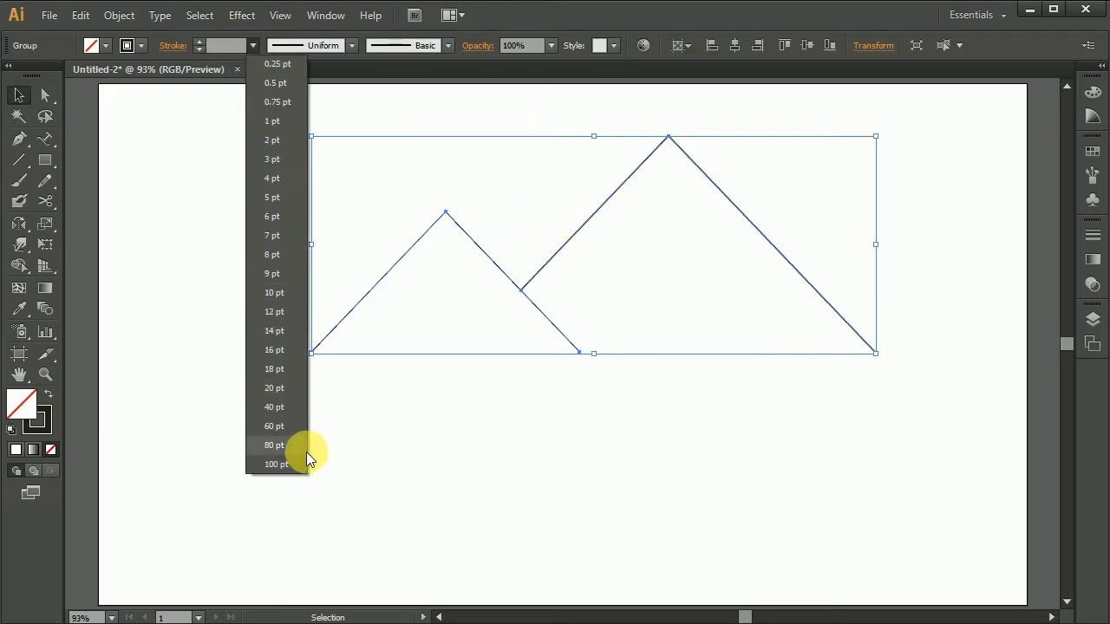
{"action": "left_click", "coordinate": [285, 411]}
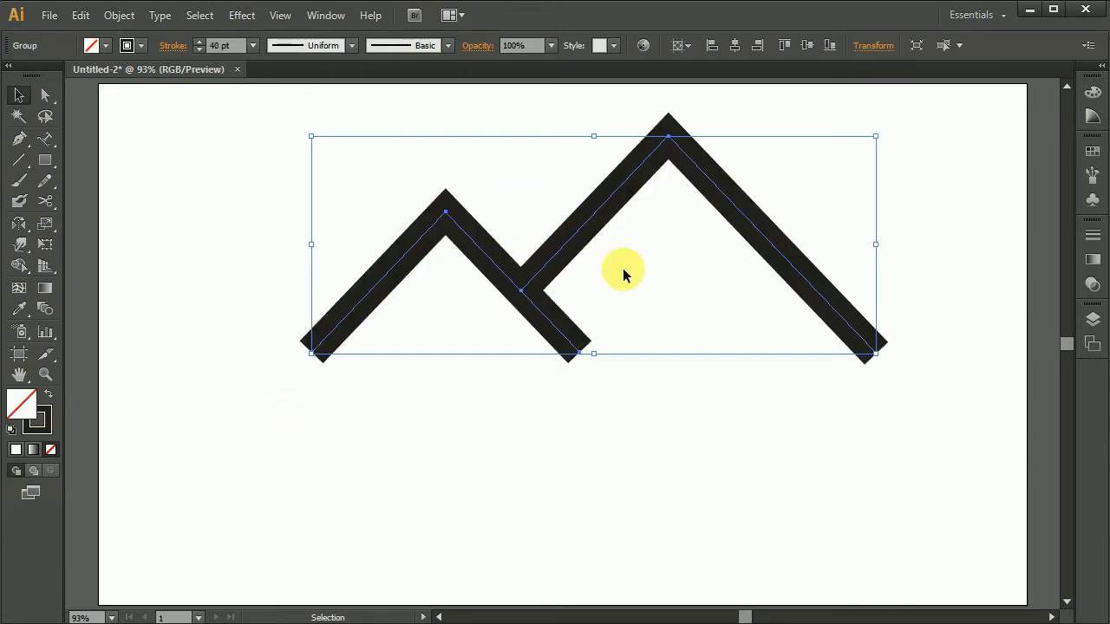
{"action": "left_click_drag", "start_coordinate": [883, 141], "coordinate": [812, 168]}
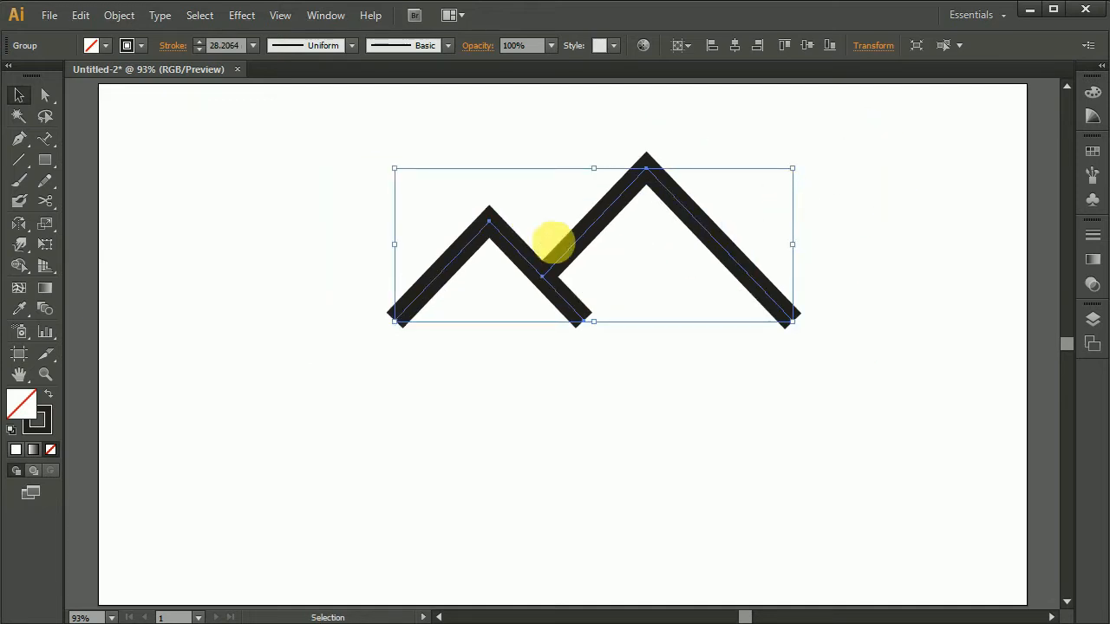
- Expand the mountain group's fill and stroke into filled shapes
{"action": "left_click", "coordinate": [119, 16]}
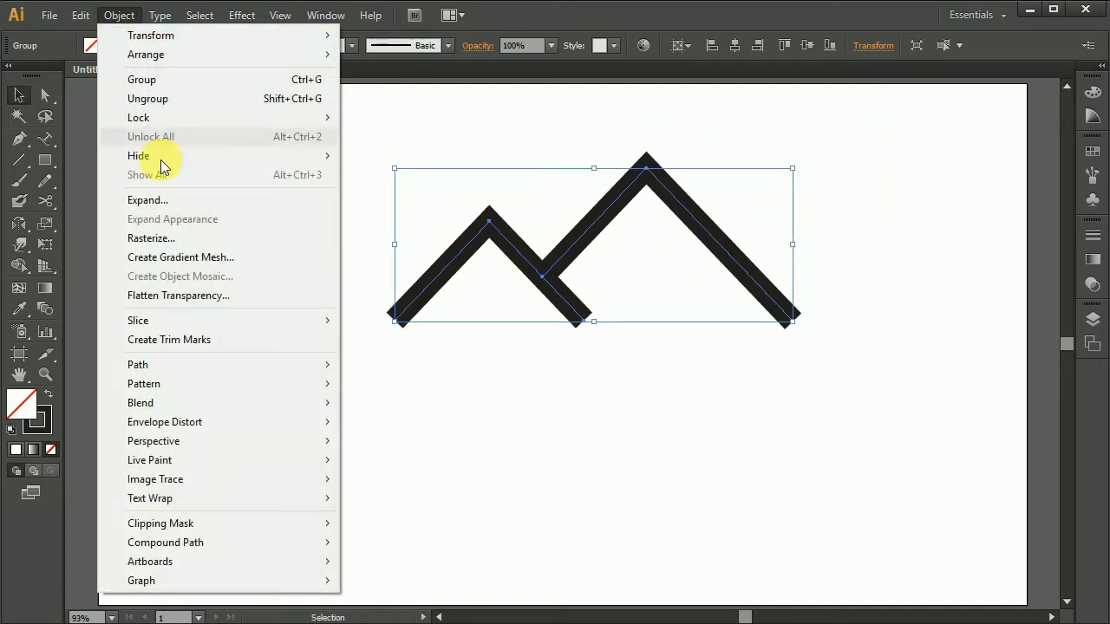
{"action": "left_click", "coordinate": [184, 200]}
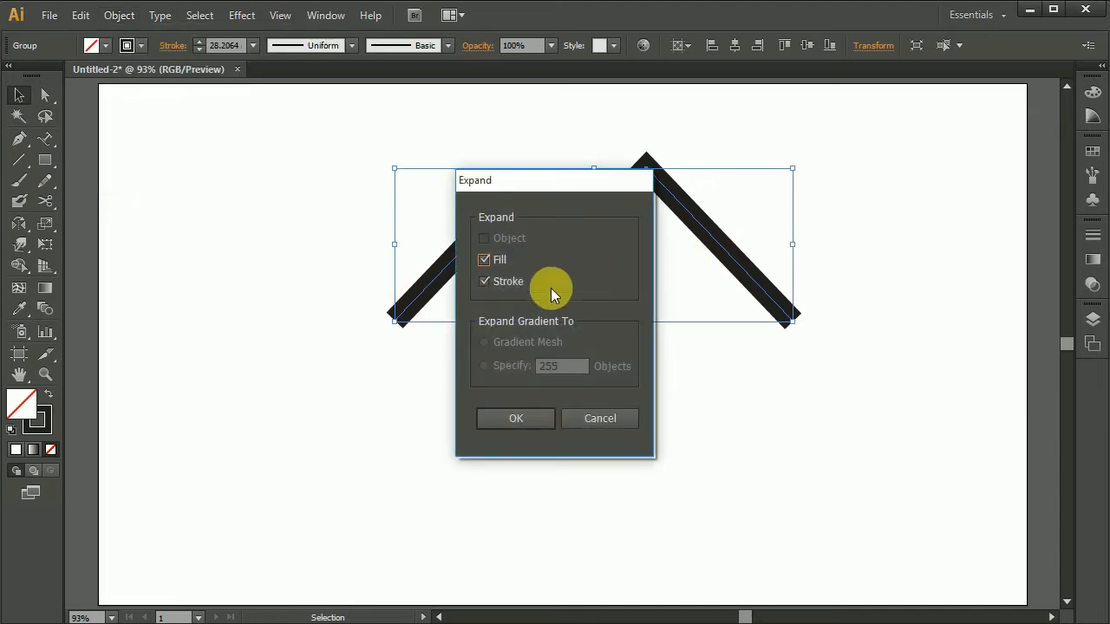
{"action": "left_click", "coordinate": [525, 417]}
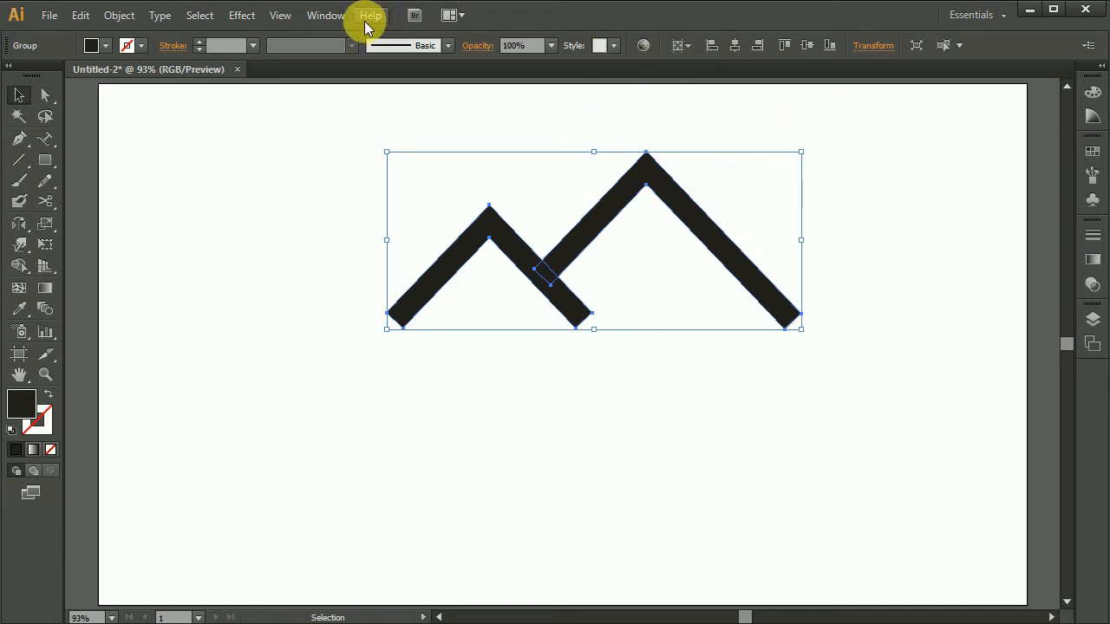
- Unite the expanded mountain shapes into a single outline with the Pathfinder Unite mode
{"action": "left_click", "coordinate": [327, 17]}
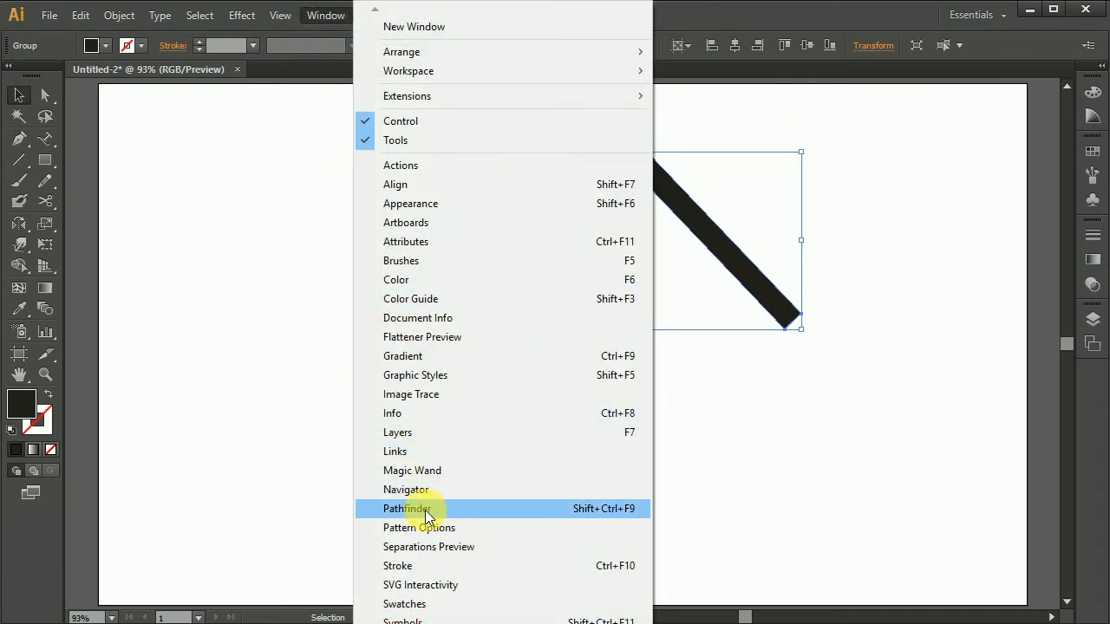
{"action": "left_click", "coordinate": [425, 512]}
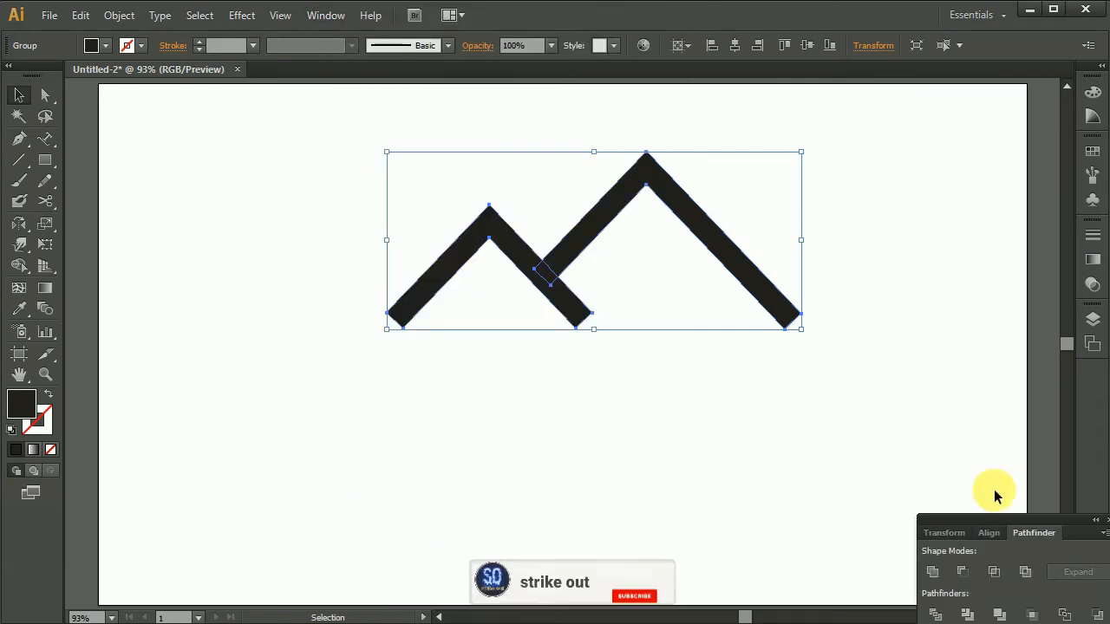
{"action": "left_click", "coordinate": [936, 576]}
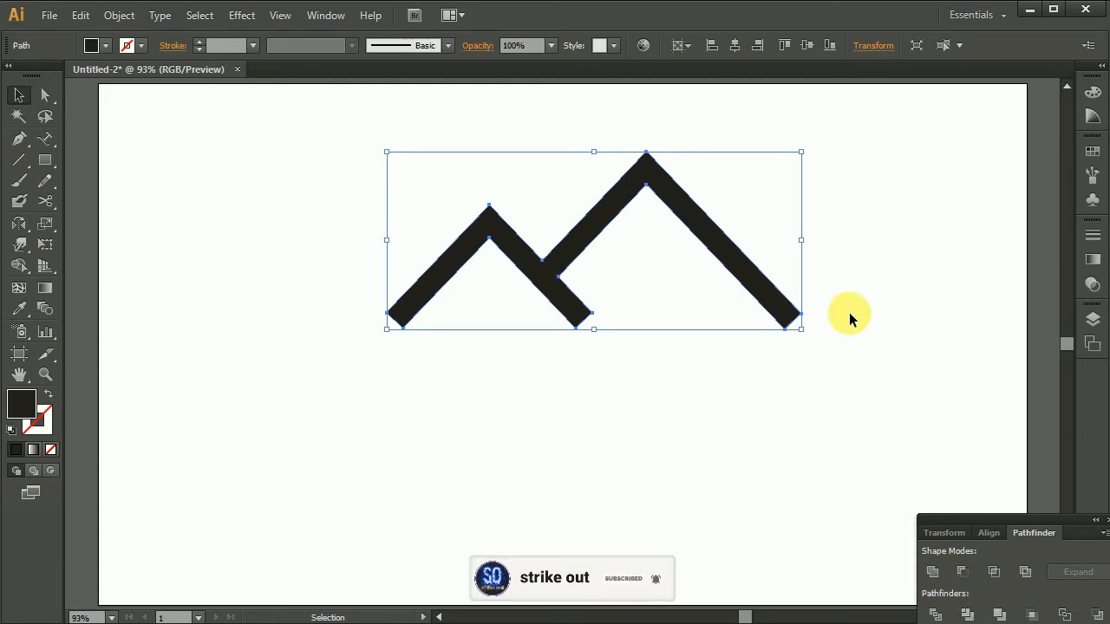
{"action": "left_click", "coordinate": [698, 406]}
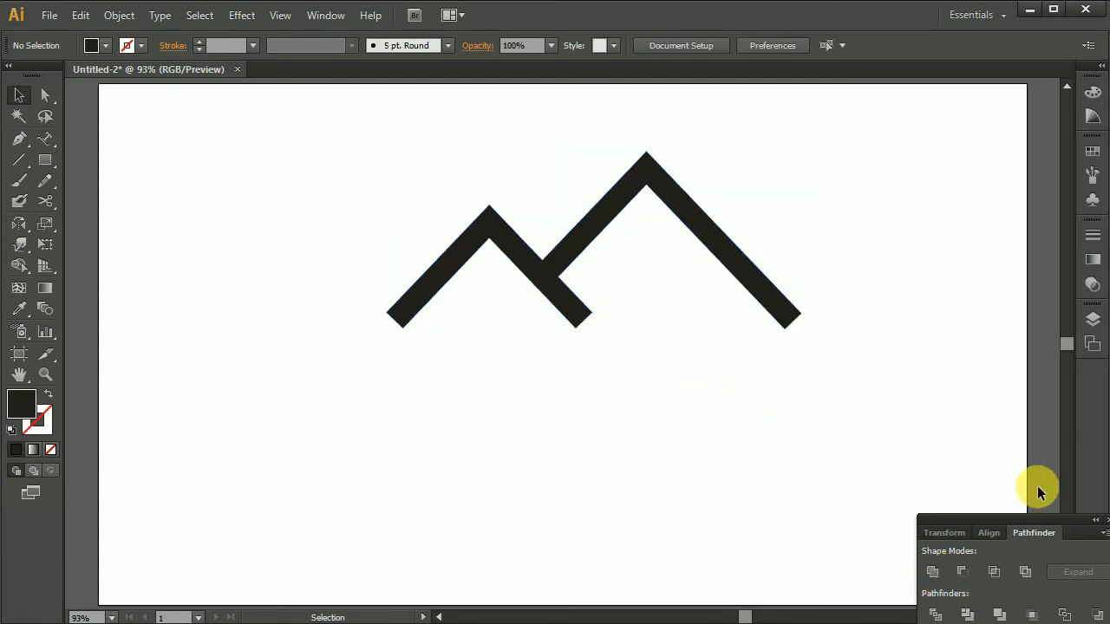
{"action": "left_click", "coordinate": [1106, 523]}
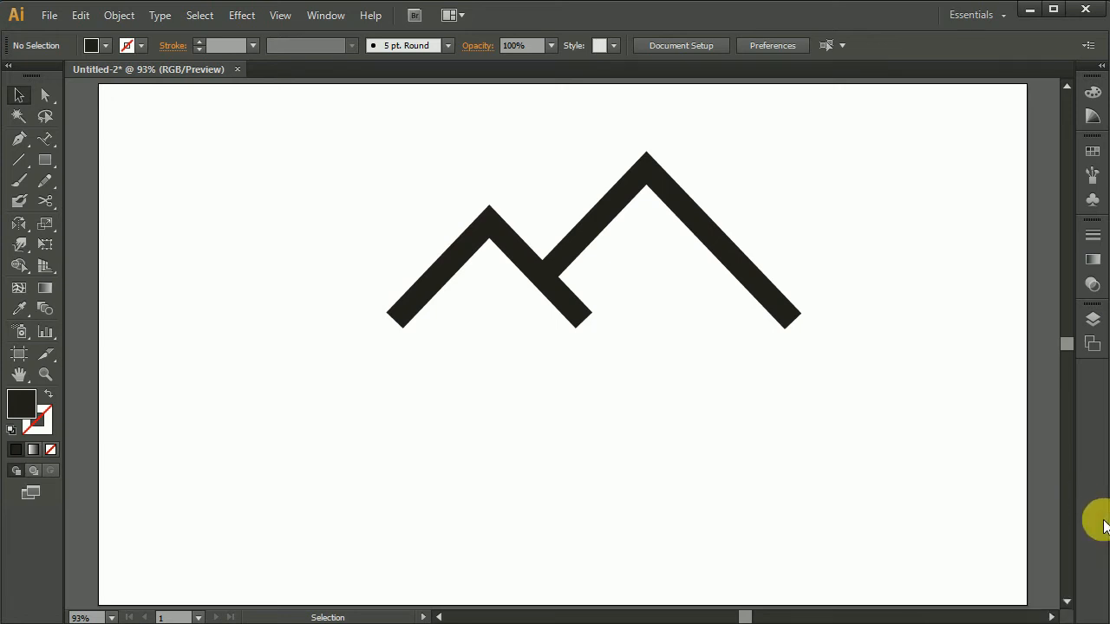
- Move the united mountain shape slightly down and to the left on the artboard
{"action": "left_click", "coordinate": [608, 204]}
{"action": "left_click_drag", "start_coordinate": [609, 205], "coordinate": [590, 225]}
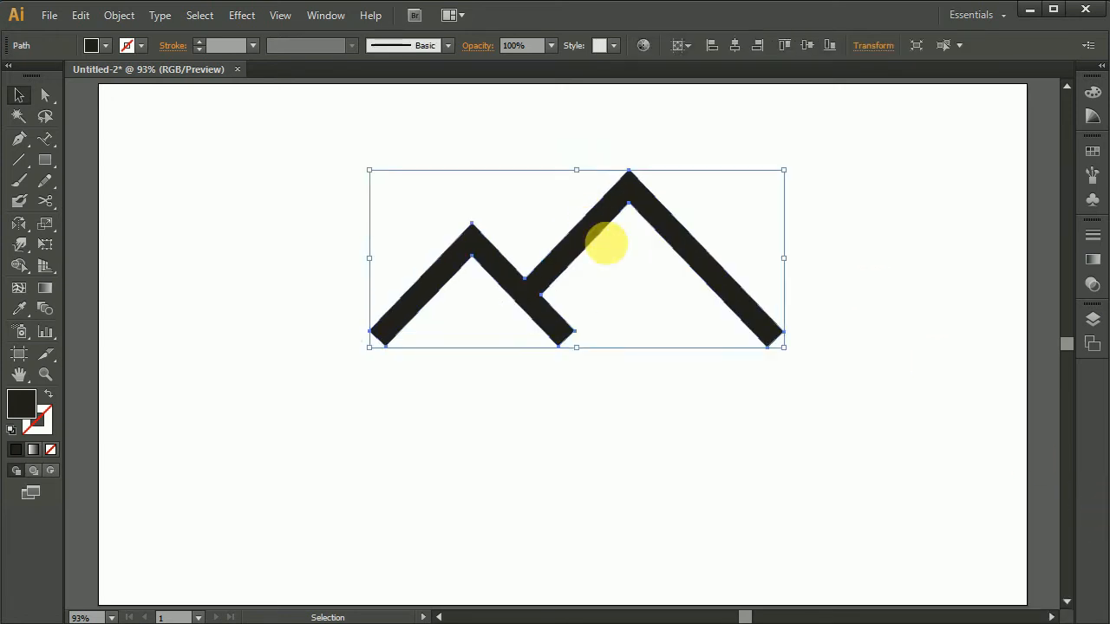
{"action": "left_click", "coordinate": [841, 283]}
- Erase the slanted lower ends of the mountain legs to a flat horizontal base and shift the shape slightly up and left
{"action": "left_click", "coordinate": [602, 205]}
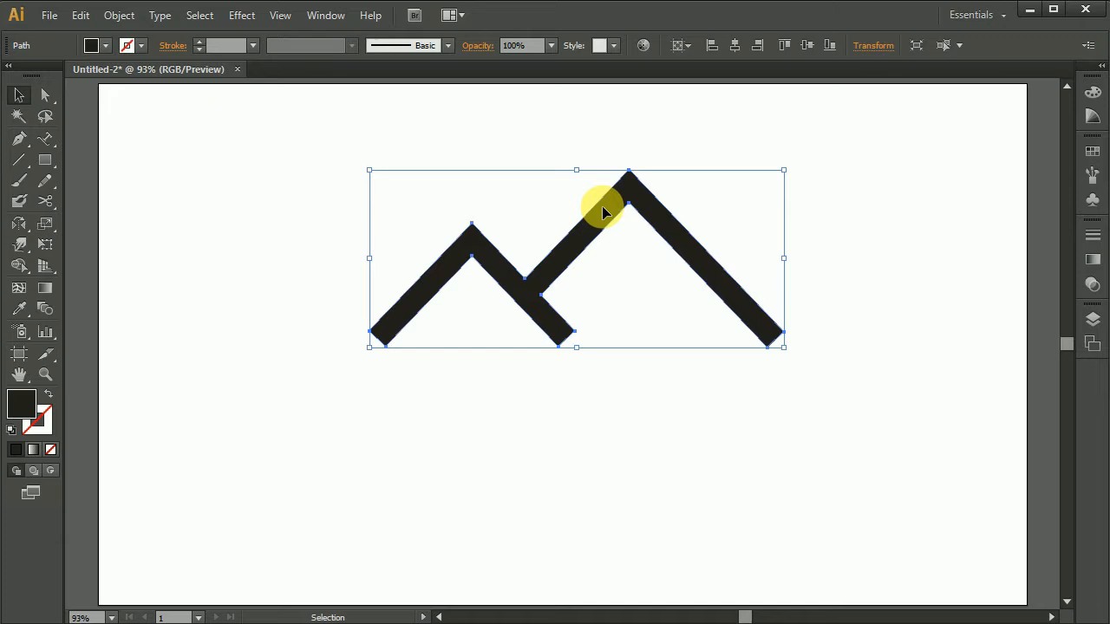
{"action": "left_click", "coordinate": [46, 202]}
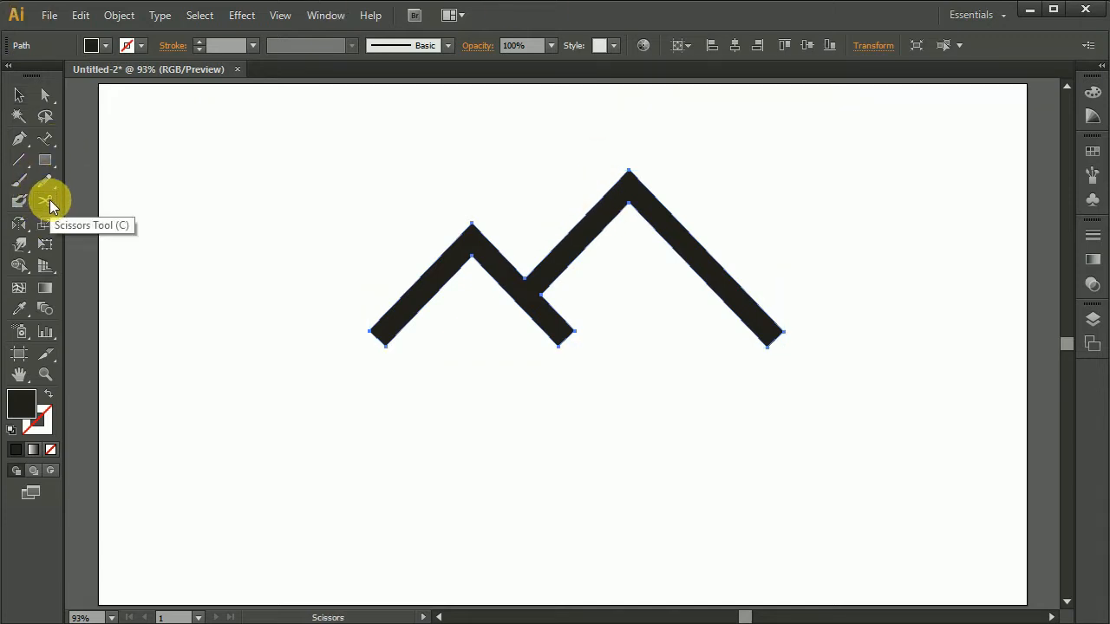
{"action": "left_click_drag", "start_coordinate": [49, 199], "coordinate": [130, 207]}
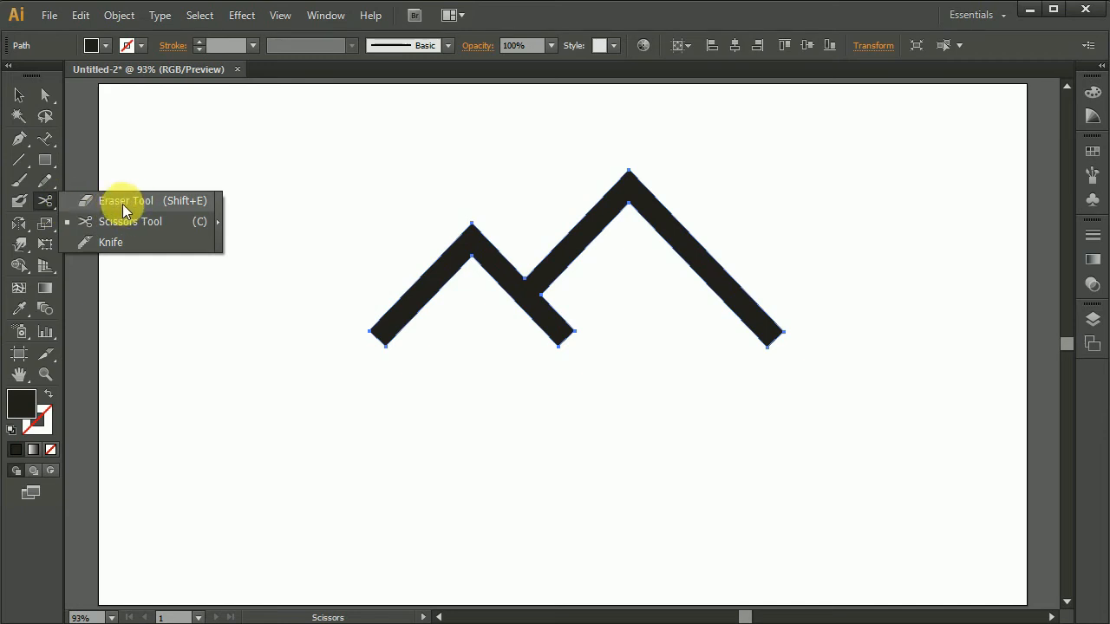
{"action": "left_click", "coordinate": [125, 210]}
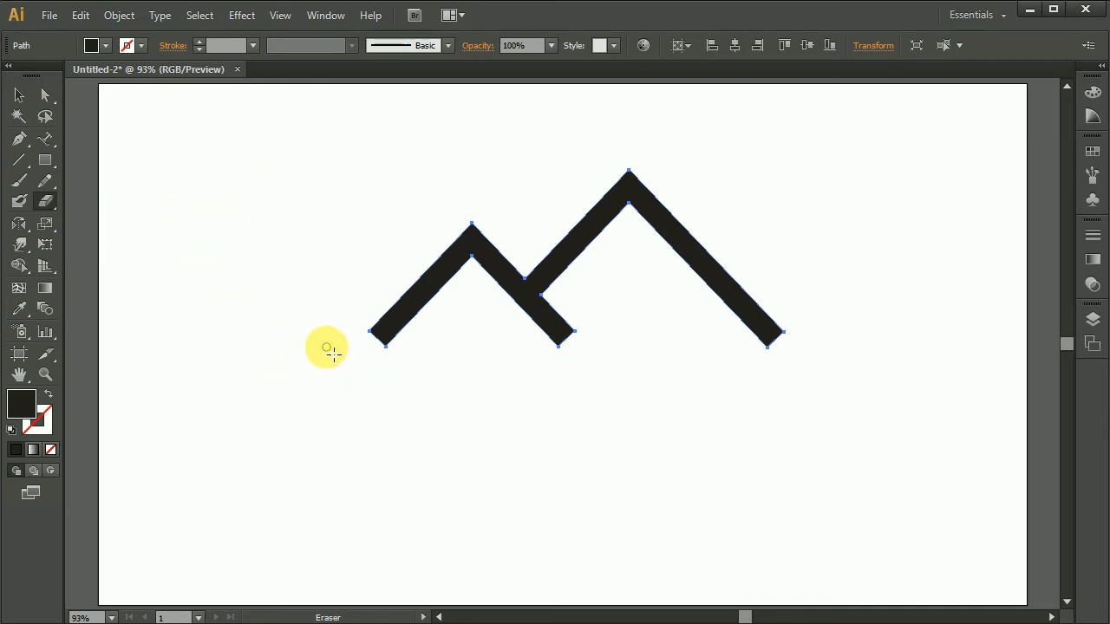
{"action": "mouse_move", "coordinate": [292, 328]}
{"action": "left_mouse_down"}
{"action": "mouse_move", "coordinate": [329, 349]}
{"action": "mouse_move", "coordinate": [578, 391]}
{"action": "mouse_move", "coordinate": [800, 377]}
{"action": "mouse_move", "coordinate": [903, 390]}
{"action": "mouse_move", "coordinate": [909, 404]}
{"action": "left_mouse_up"}
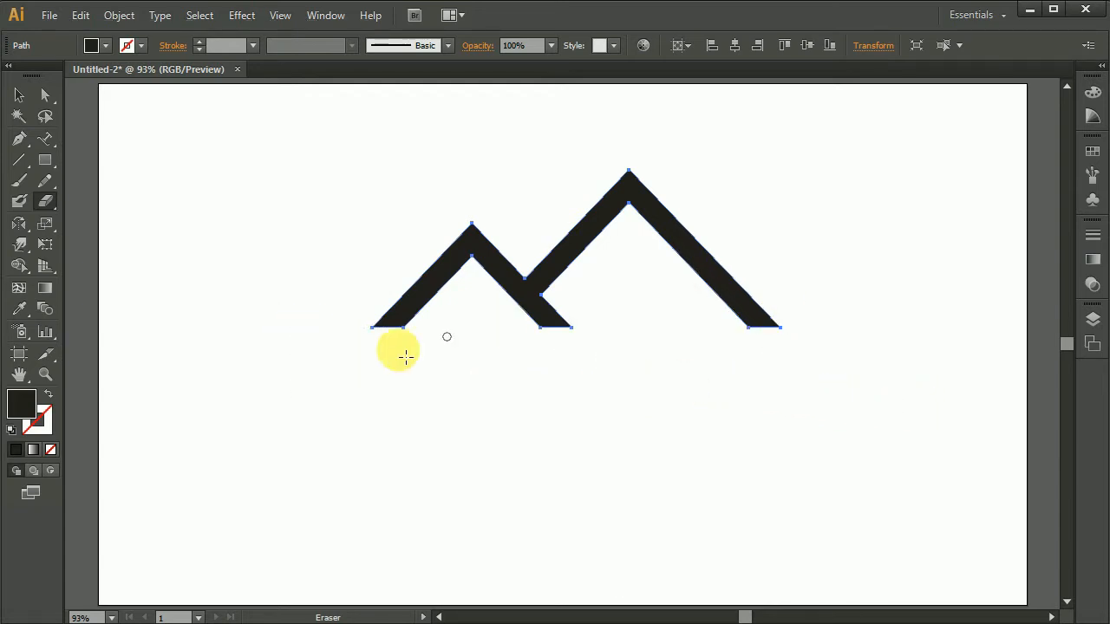
{"action": "left_click", "coordinate": [19, 95]}
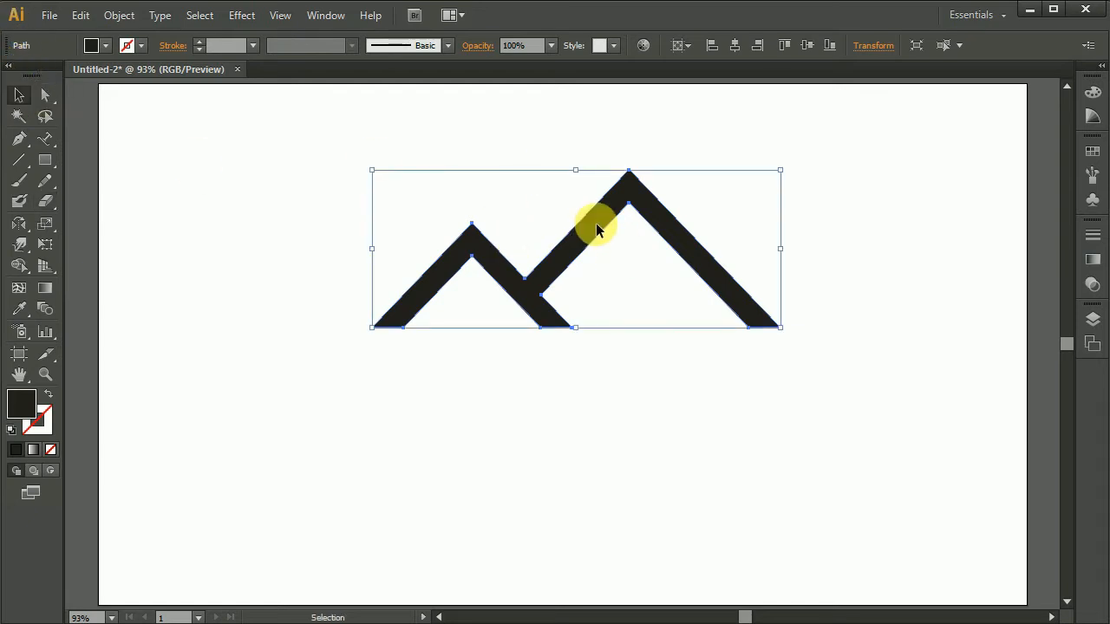
{"action": "left_click_drag", "start_coordinate": [596, 224], "coordinate": [590, 219]}
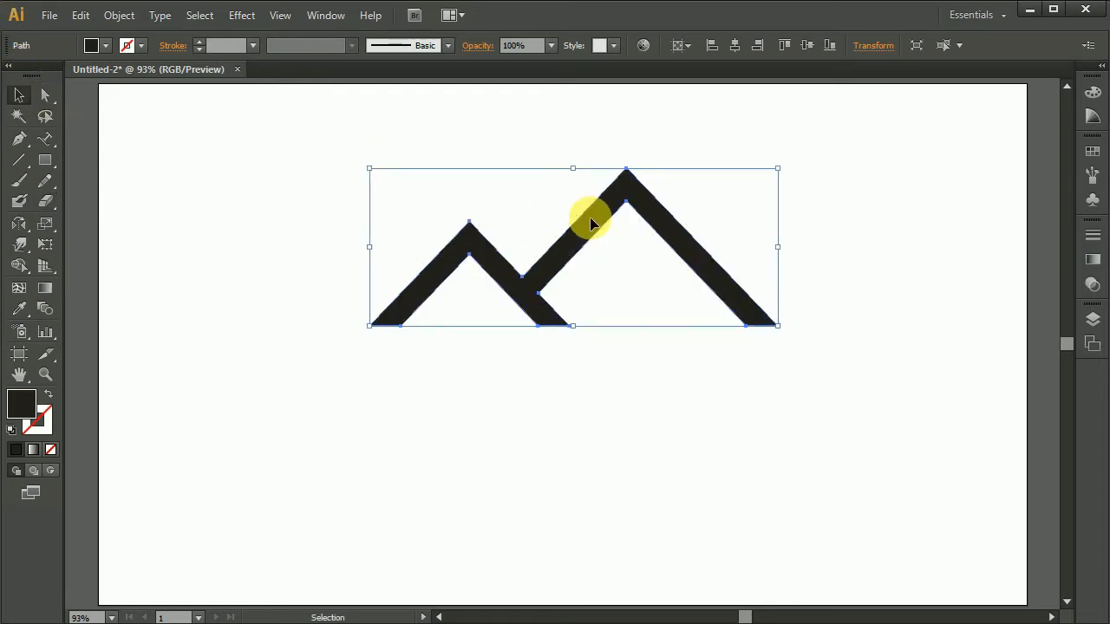
- Create a reflected copy of the mountain shape across the horizontal axis, using the small peak's lower-right base corner as origin
{"action": "left_click", "coordinate": [19, 223]}
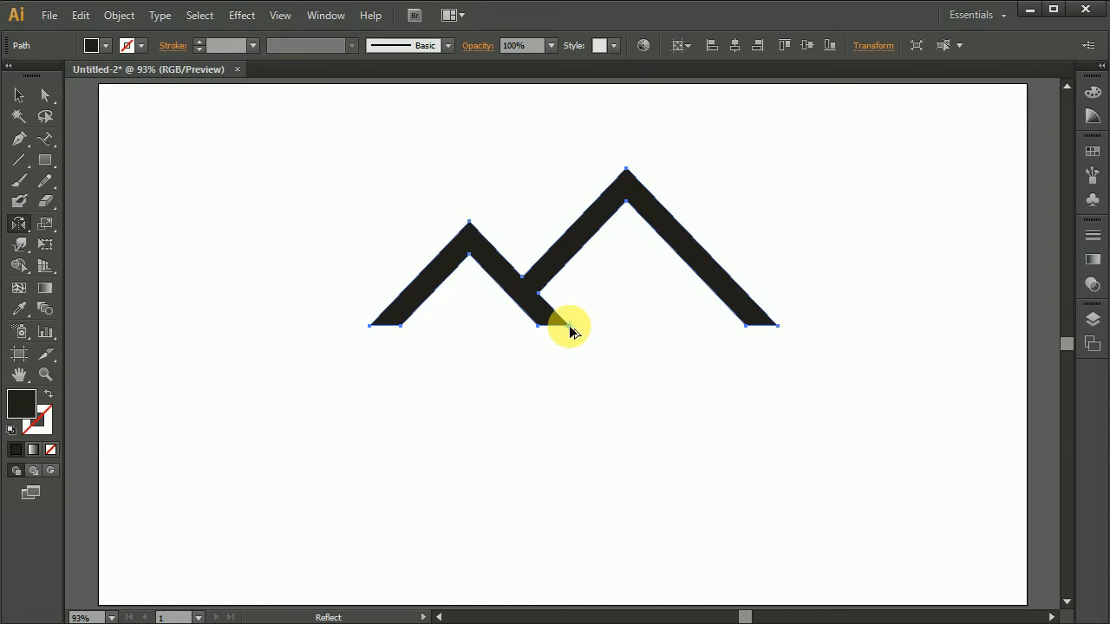
{"action": "key", "text": "z"}
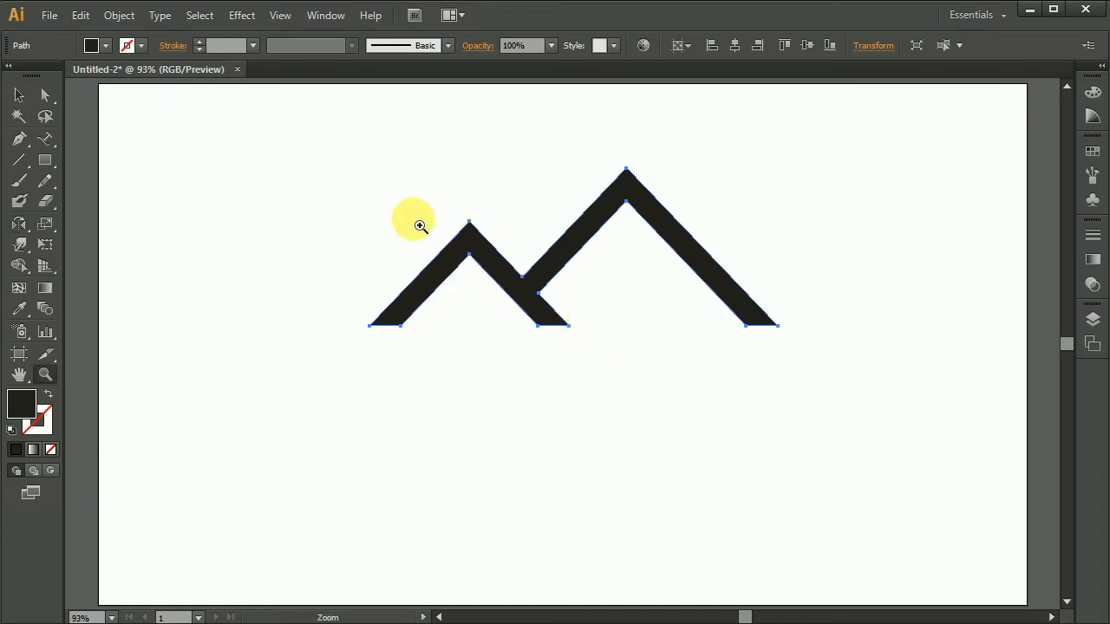
{"action": "left_click_drag", "start_coordinate": [416, 223], "coordinate": [804, 417]}
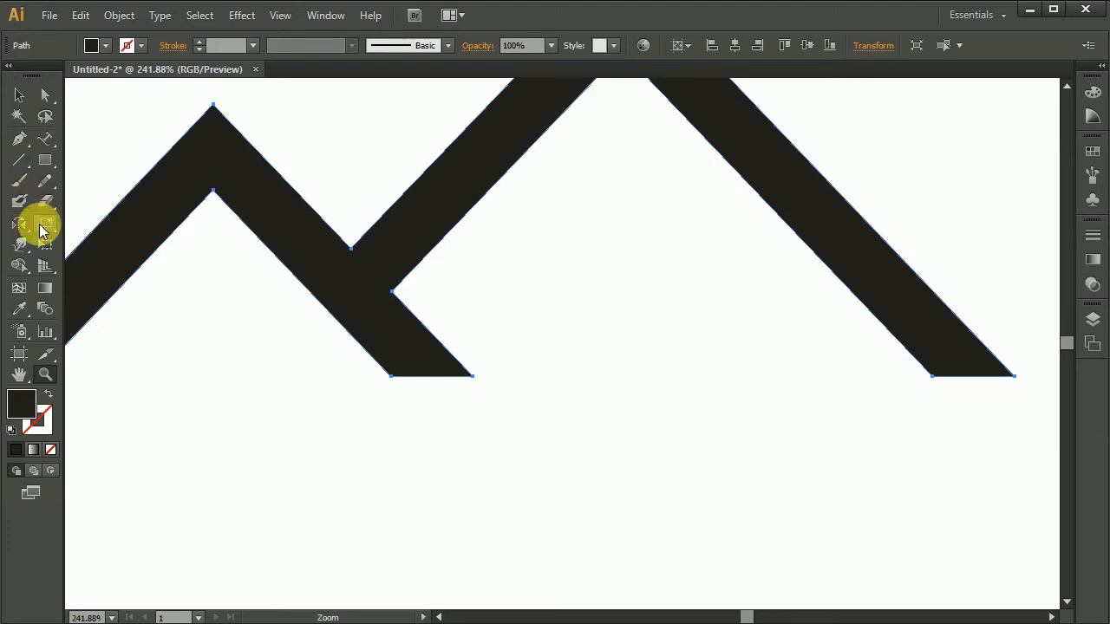
{"action": "left_click", "coordinate": [22, 226]}
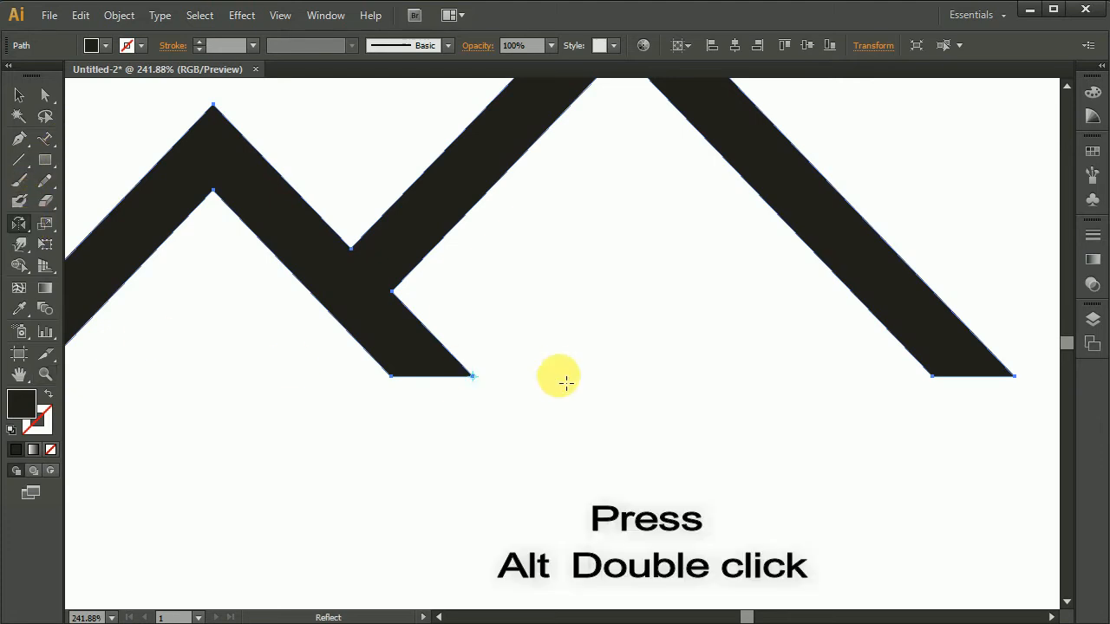
{"action": "left_click", "coordinate": [477, 380], "text": "alt"}
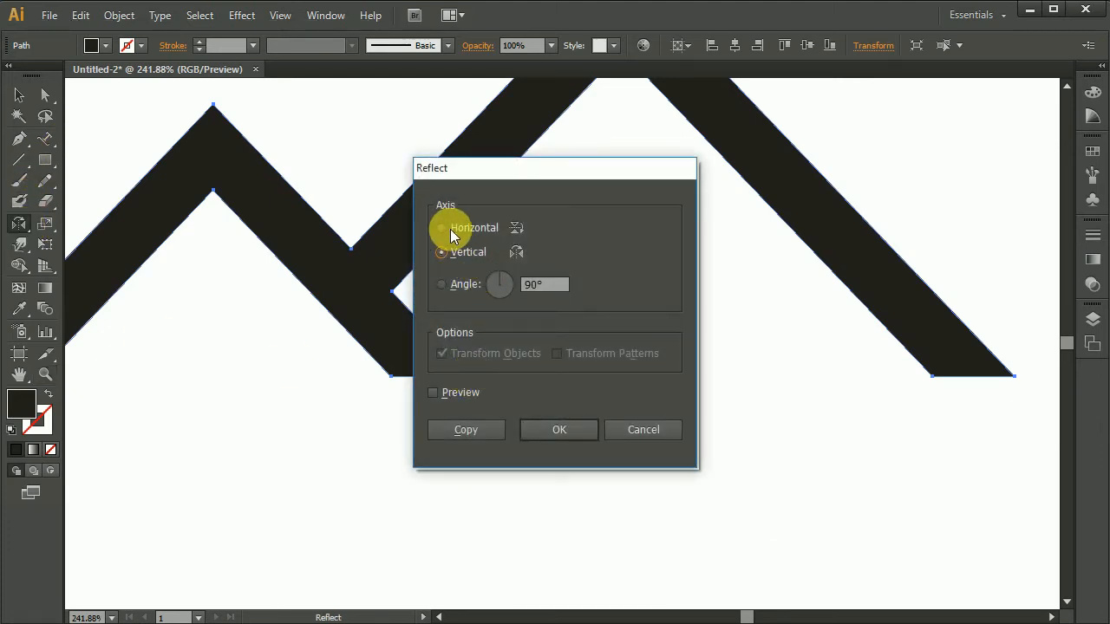
{"action": "left_click", "coordinate": [452, 231]}
{"action": "left_click", "coordinate": [468, 431]}
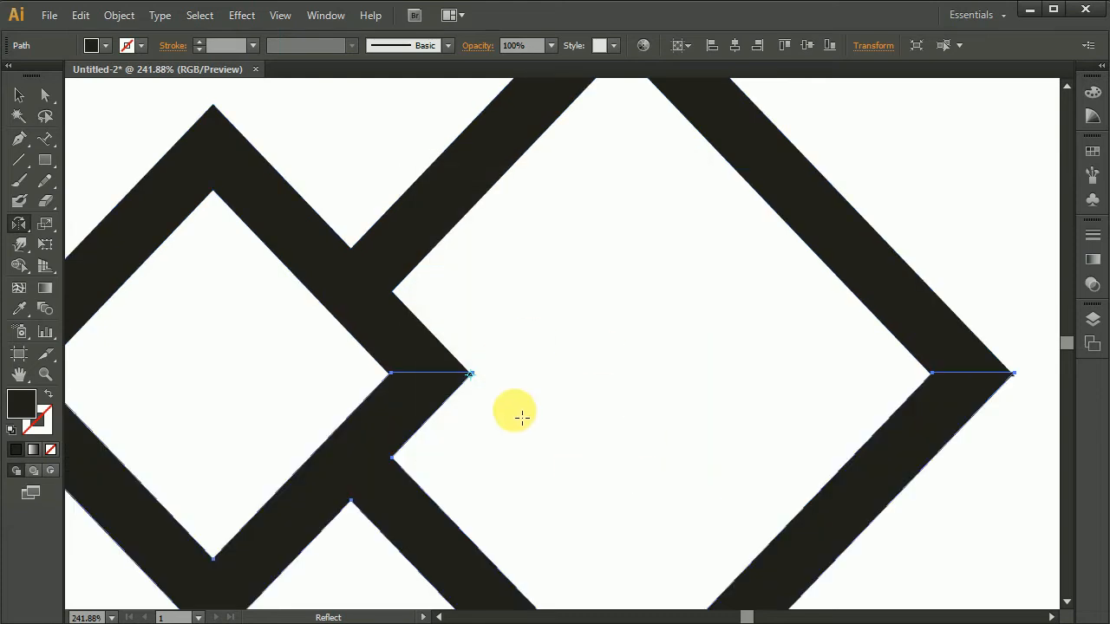
{"action": "key", "text": "ctrl+0"}
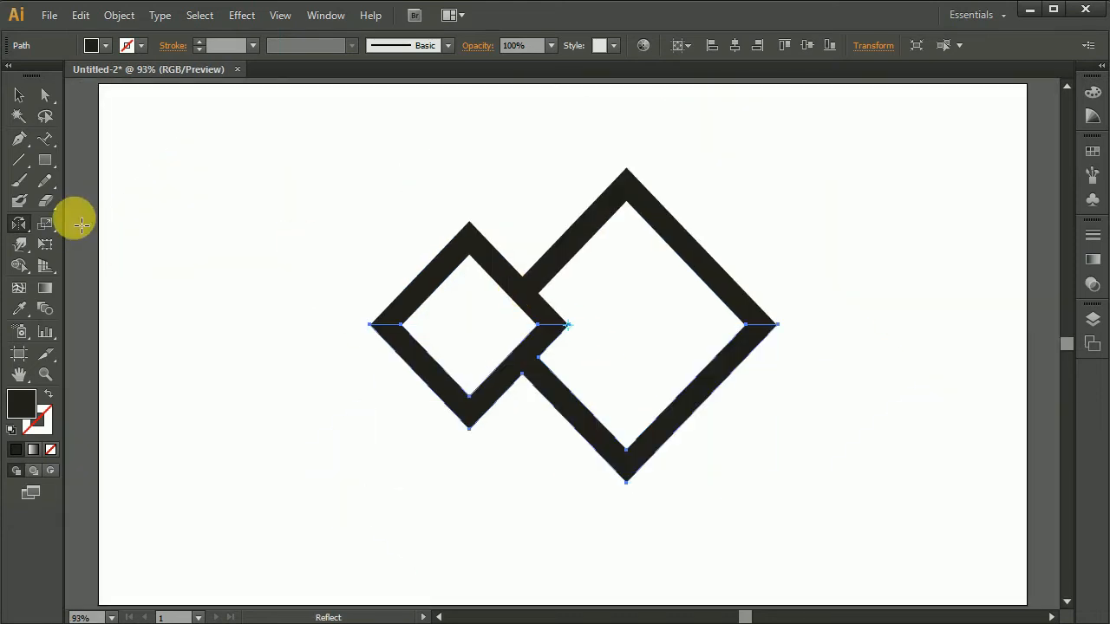
- Nudge the reflected mountain copy down to leave a narrow horizontal gap below the original
{"action": "left_click", "coordinate": [19, 94]}
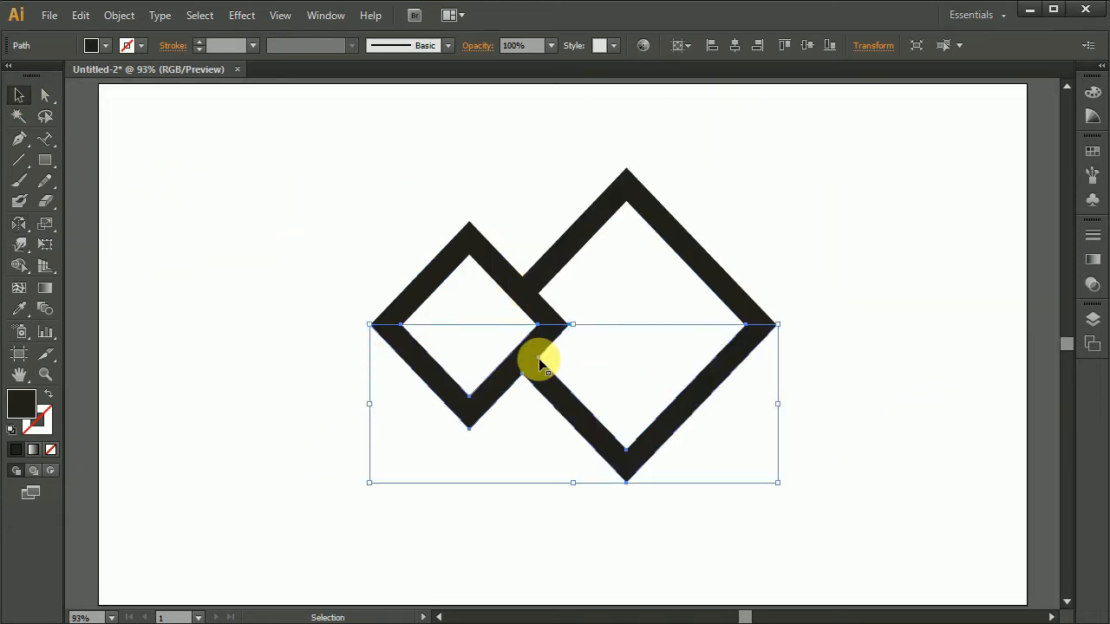
{"action": "key", "text": "Down"}
{"action": "key", "text": "Down"}
{"action": "key", "text": "Down"}
{"action": "key", "text": "Down"}
{"action": "key", "text": "Down"}
{"action": "key", "text": "Down"}
{"action": "key", "text": "Down"}
{"action": "key", "text": "Down"}
{"action": "key", "text": "Down"}
{"action": "key", "text": "Down"}
{"action": "key", "text": "Down"}
{"action": "key", "text": "Down"}
{"action": "key", "text": "Down"}
{"action": "key", "text": "Down"}
{"action": "key", "text": "Up"}
{"action": "key", "text": "Up"}
{"action": "key", "text": "Up"}
{"action": "key", "text": "Up"}
{"action": "key", "text": "Up"}
{"action": "key", "text": "Up"}
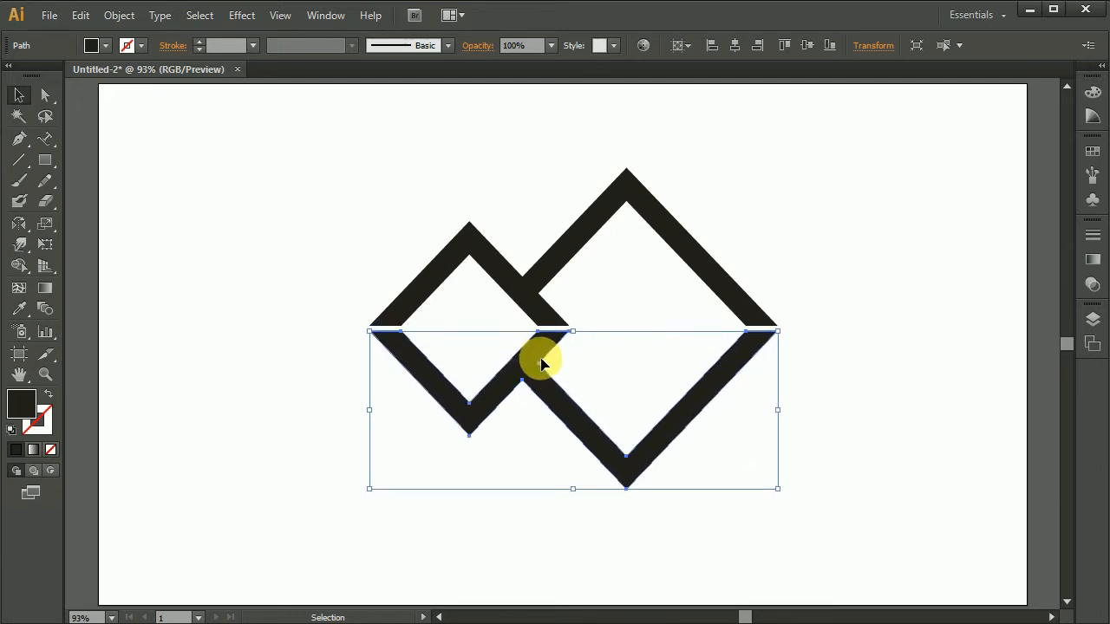
{"action": "key", "text": "Up"}
{"action": "key", "text": "Up"}
{"action": "key", "text": "Up"}
{"action": "left_click", "coordinate": [691, 329]}
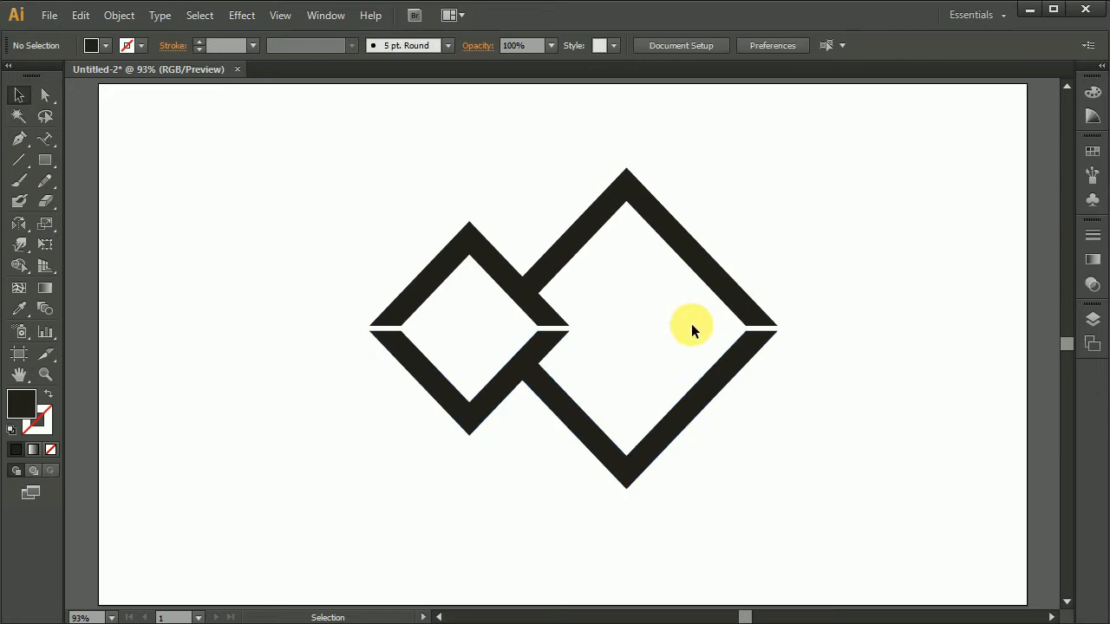
- Select the upper mountain and its reflected copy and group them
{"action": "left_click", "coordinate": [516, 359]}
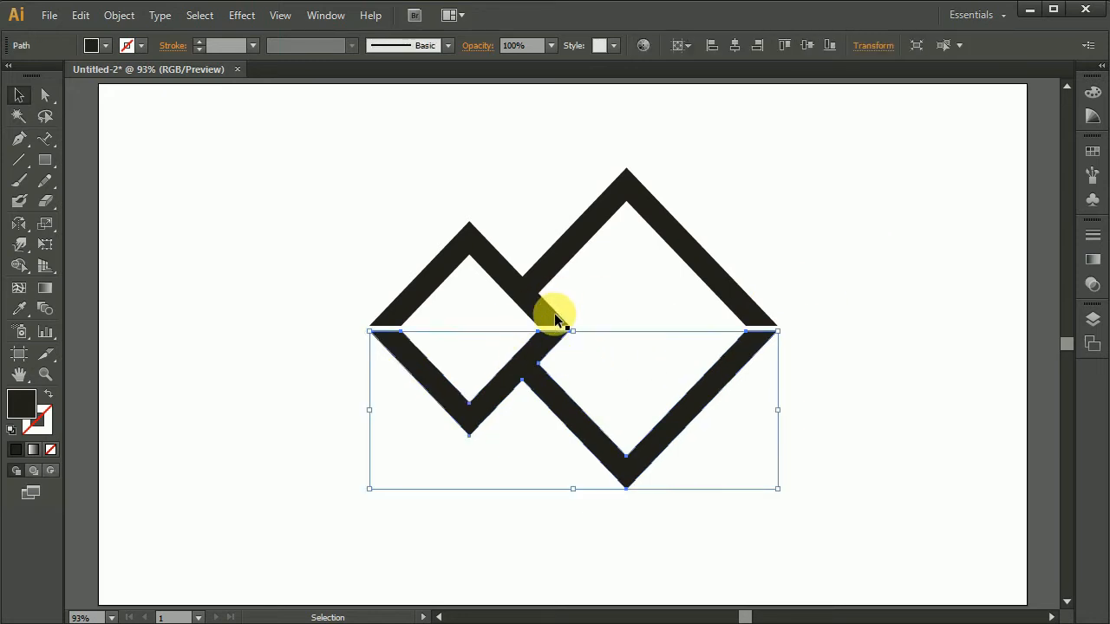
{"action": "left_click", "coordinate": [520, 284], "text": "shift"}
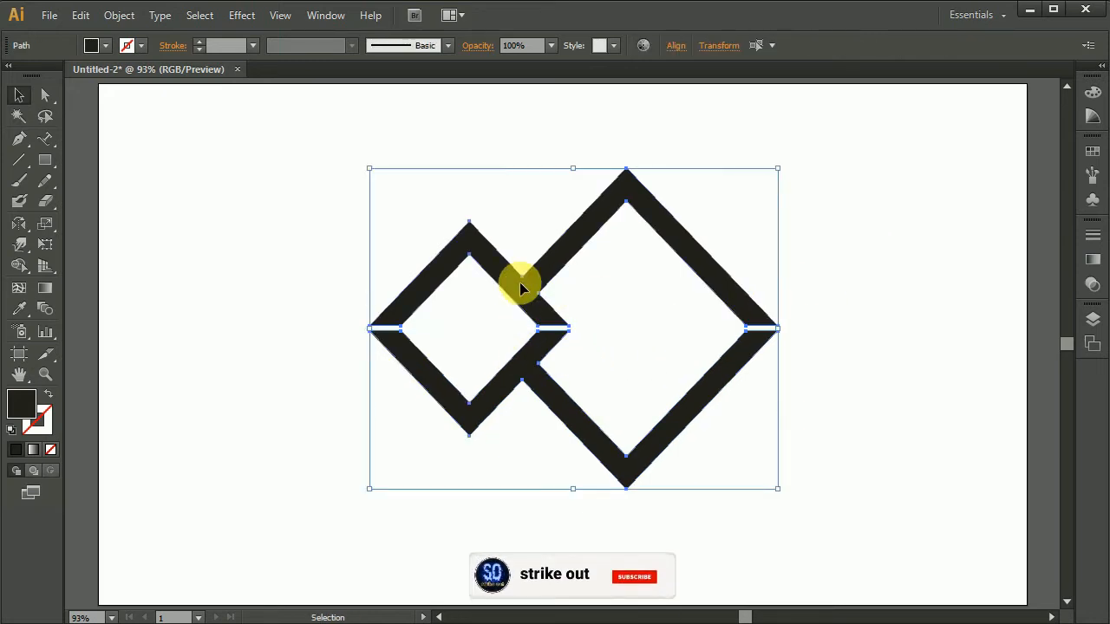
{"action": "right_click", "coordinate": [521, 283]}
{"action": "left_click", "coordinate": [590, 364]}
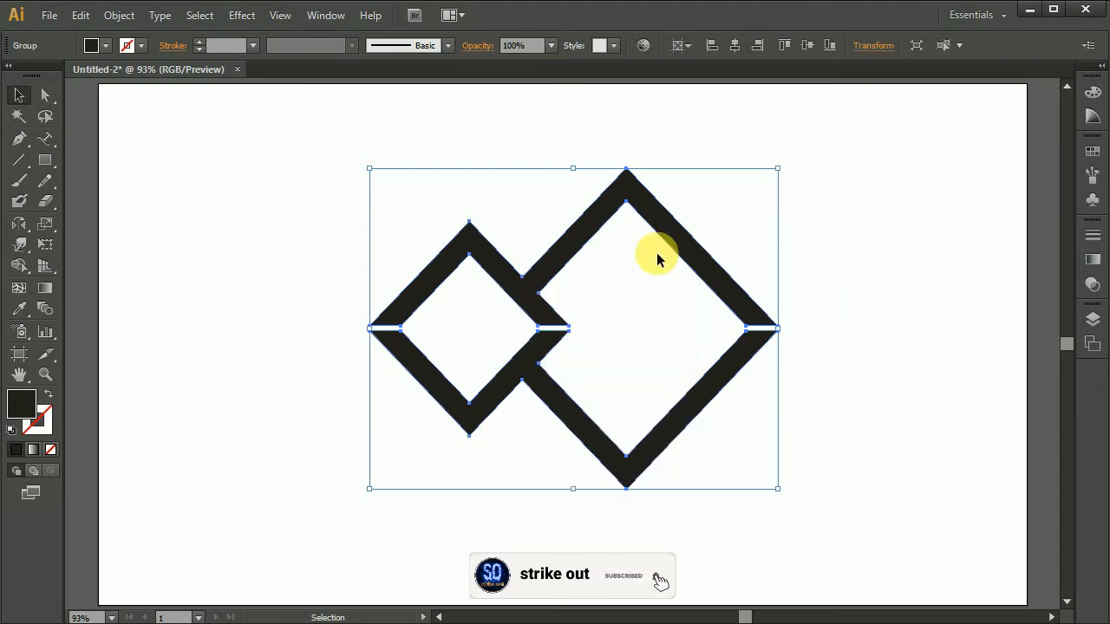
- Centre the grouped logo horizontally and vertically on the artboard
{"action": "left_click", "coordinate": [688, 50]}
{"action": "left_click", "coordinate": [704, 104]}
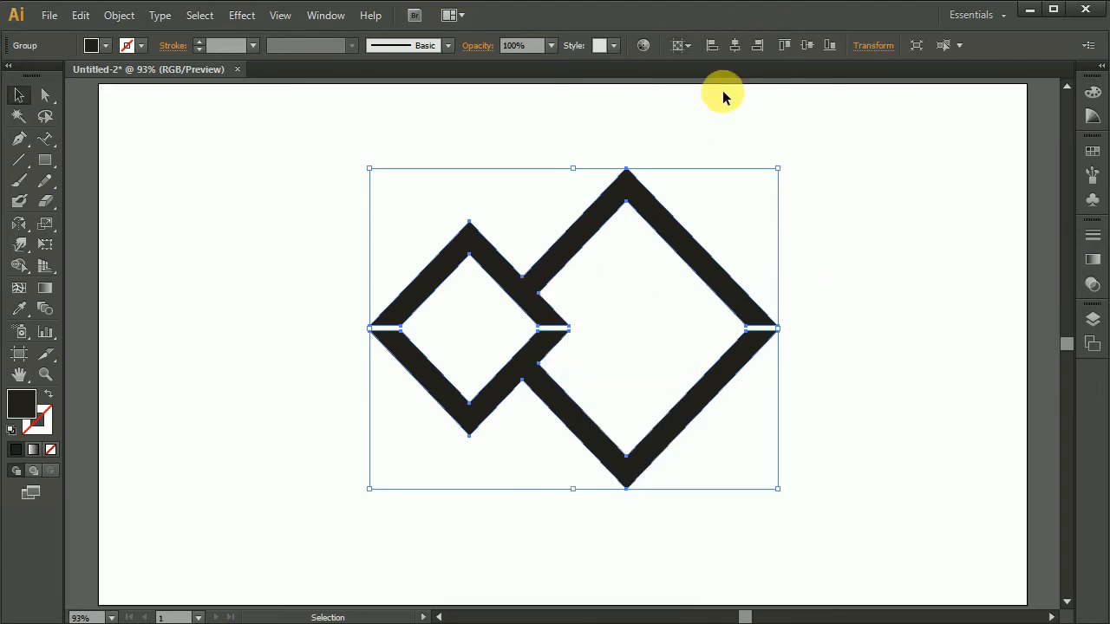
{"action": "left_click", "coordinate": [739, 48]}
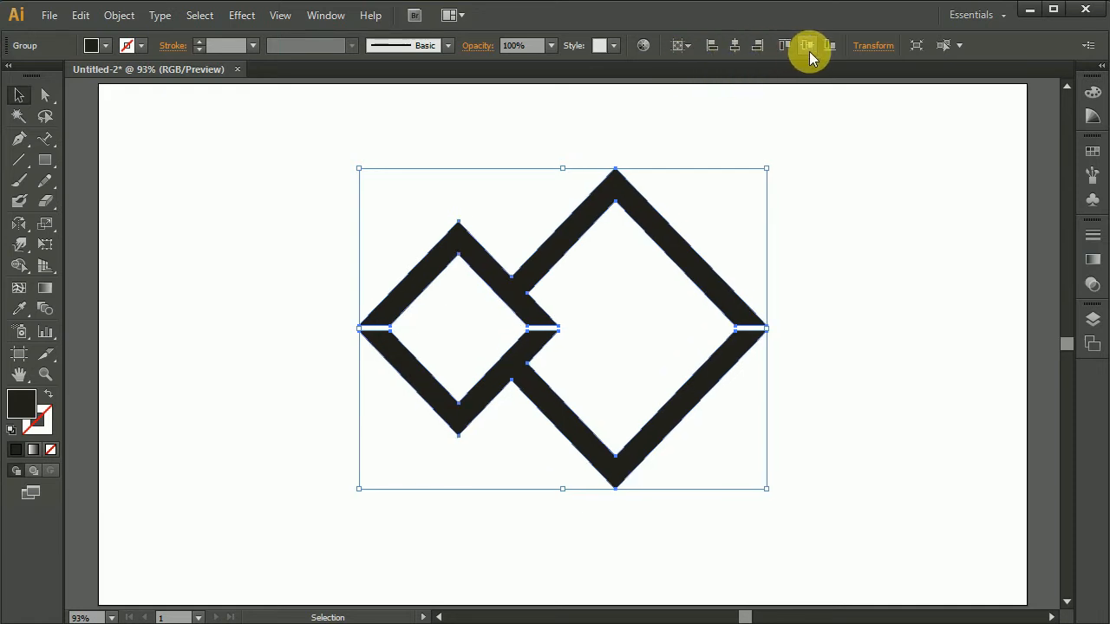
{"action": "left_click", "coordinate": [808, 48]}
{"action": "left_click", "coordinate": [751, 278]}
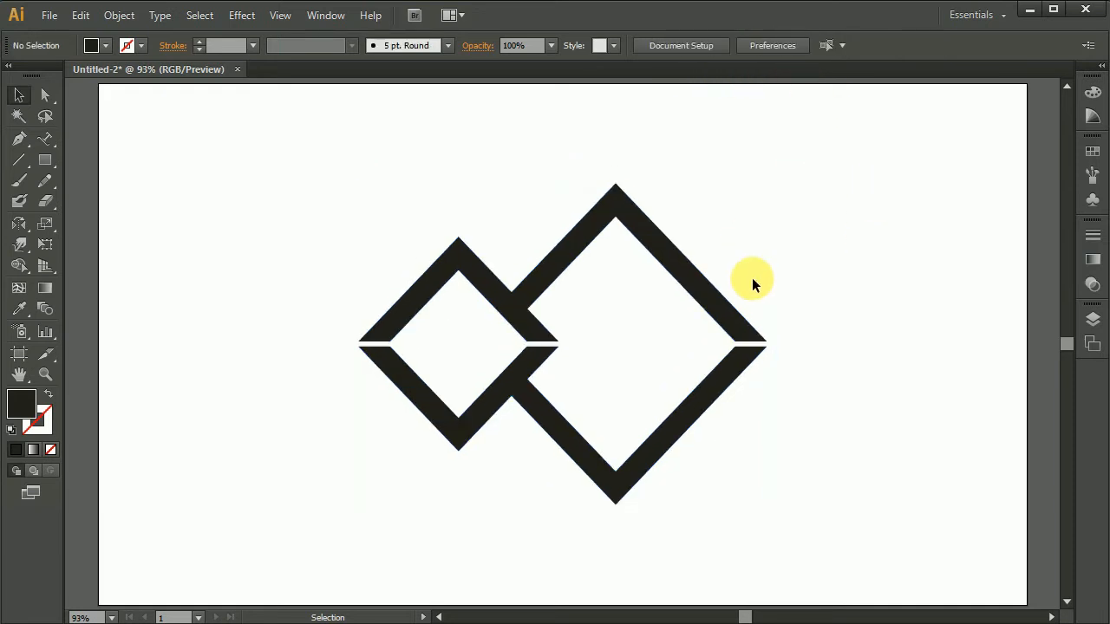
- Ungroup the centred logo into its upper and lower halves
{"action": "left_click", "coordinate": [711, 298]}
{"action": "right_click", "coordinate": [711, 298]}
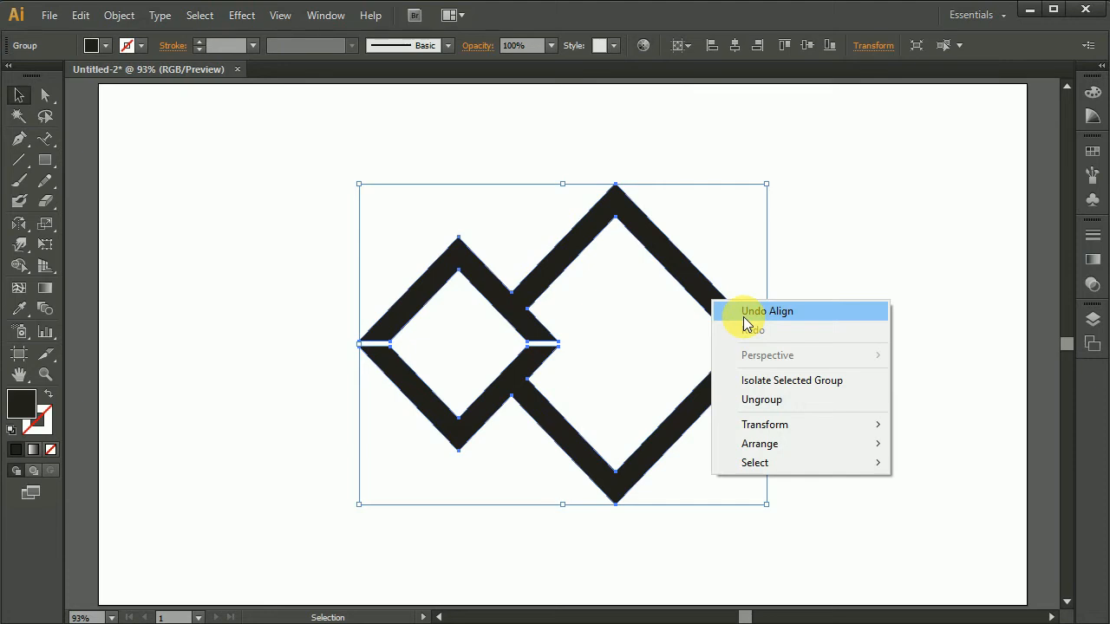
{"action": "left_click", "coordinate": [771, 402]}
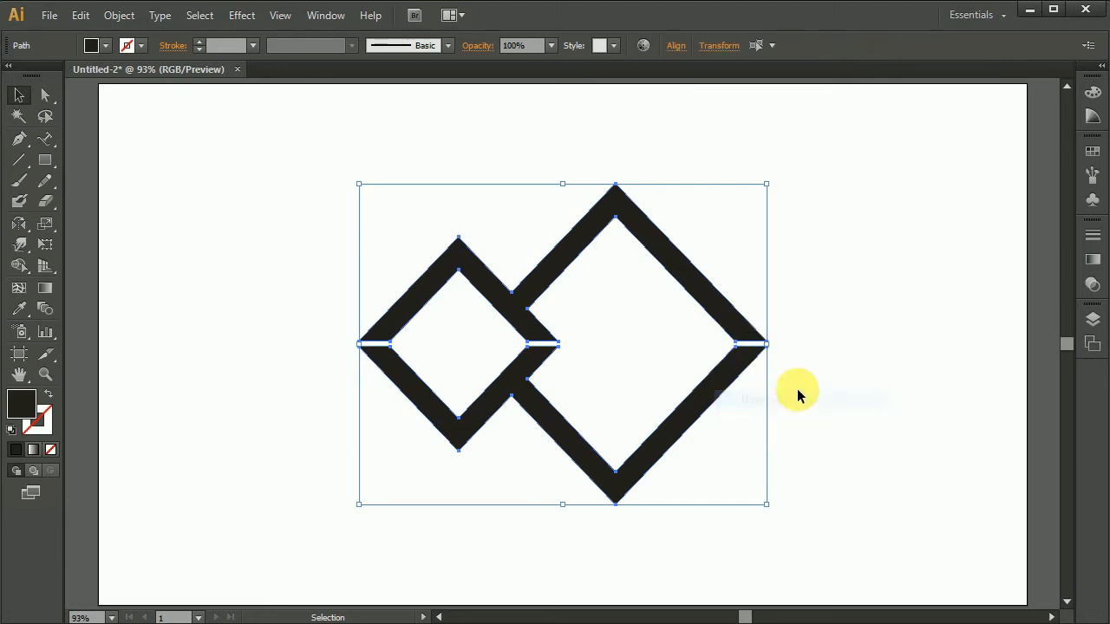
{"action": "left_click", "coordinate": [906, 349]}
- Select the upper mountain half and expand Layer 1 to list its paths
{"action": "left_click", "coordinate": [739, 362]}
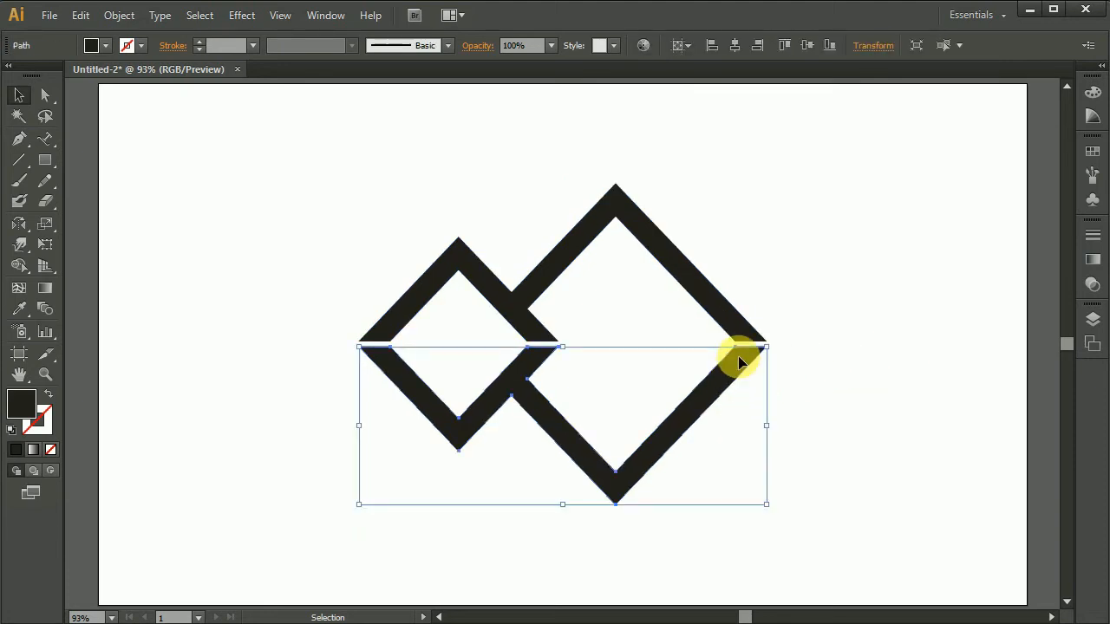
{"action": "left_click", "coordinate": [712, 306]}
{"action": "key", "text": "F8"}
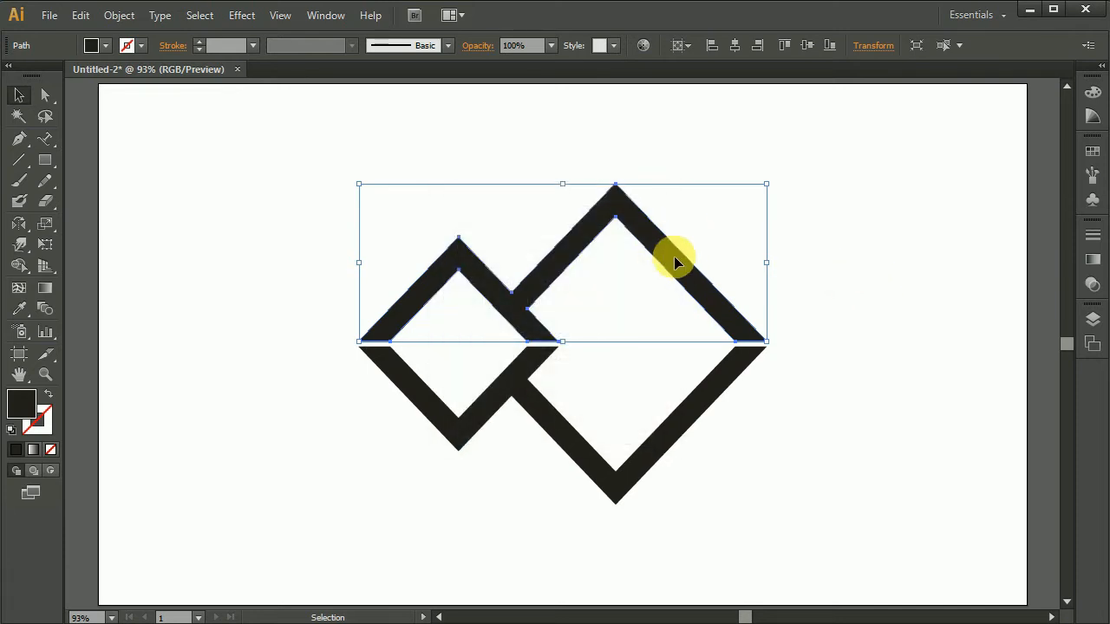
{"action": "key", "text": "F7"}
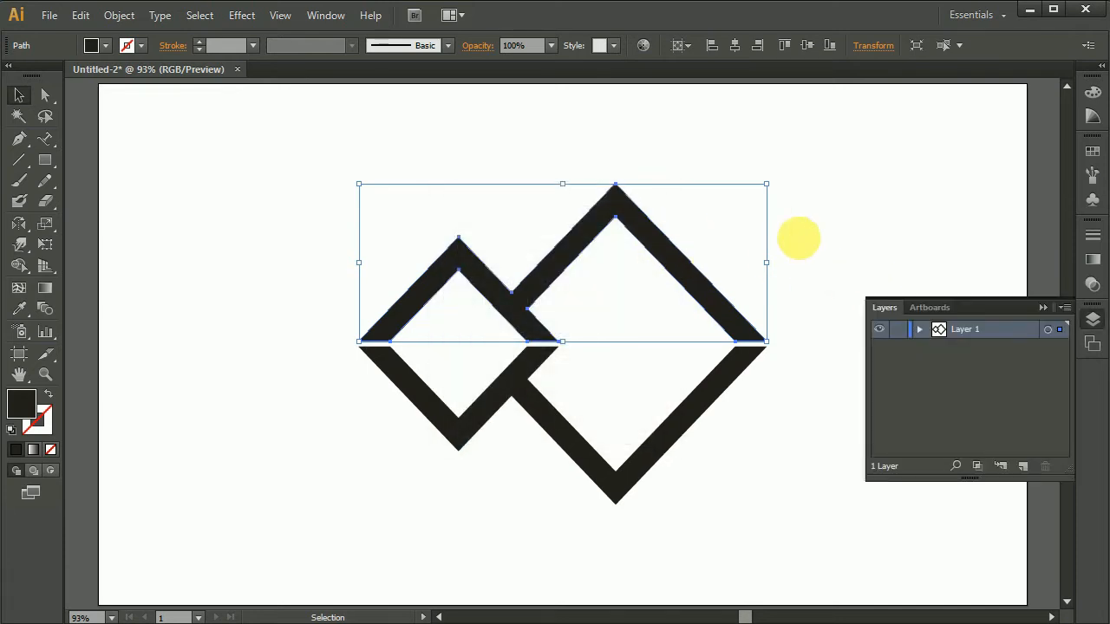
{"action": "left_click", "coordinate": [920, 330]}
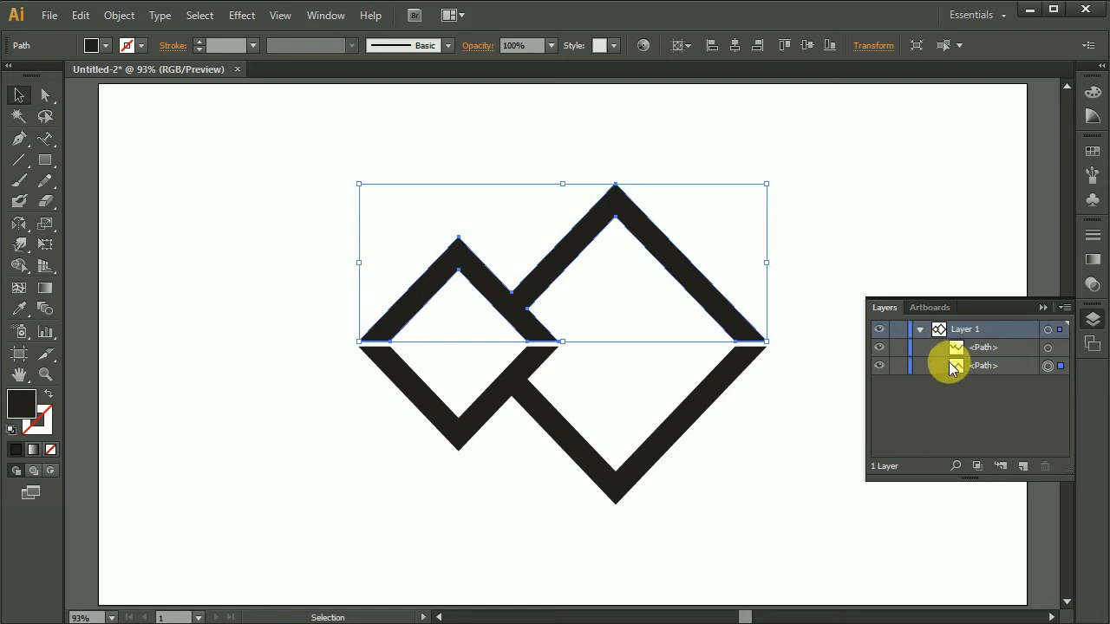
- Close the layer list and select the lower mountain reflection
{"action": "left_click", "coordinate": [898, 365]}
{"action": "key", "text": "F7"}
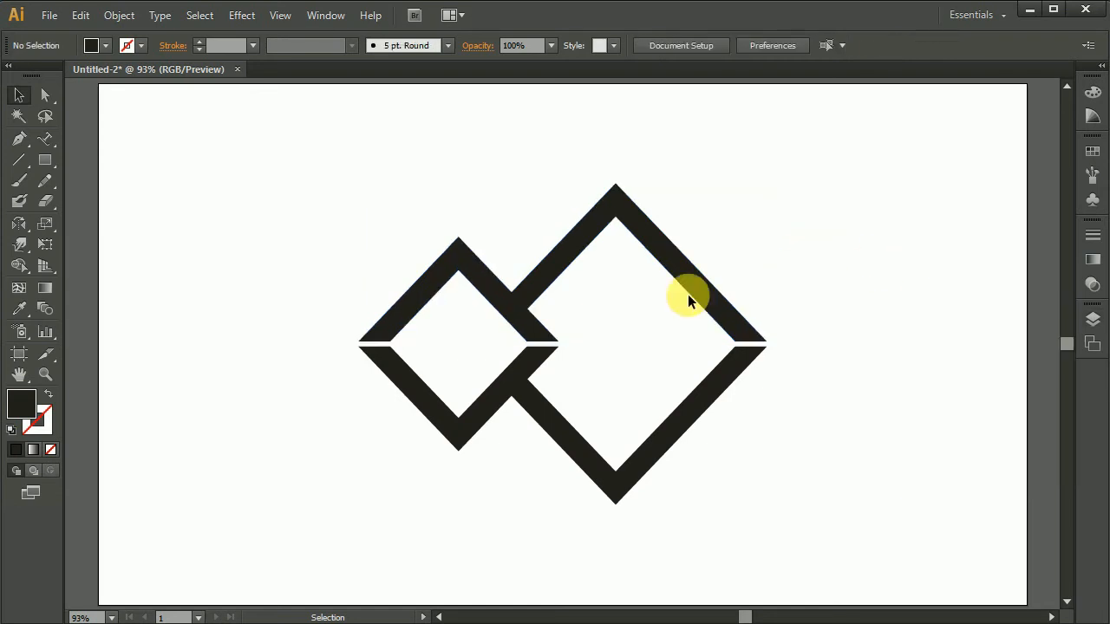
{"action": "left_click", "coordinate": [713, 381]}
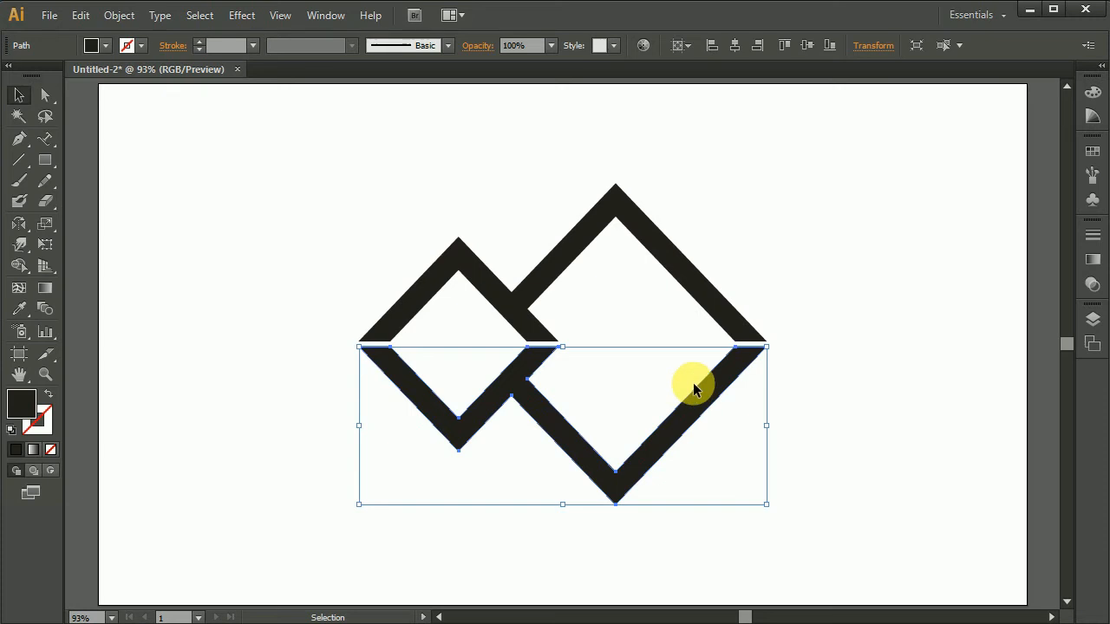
- Activate the Warp tool and set its brush width to 70 pt in the tool options
{"action": "left_click", "coordinate": [21, 251]}
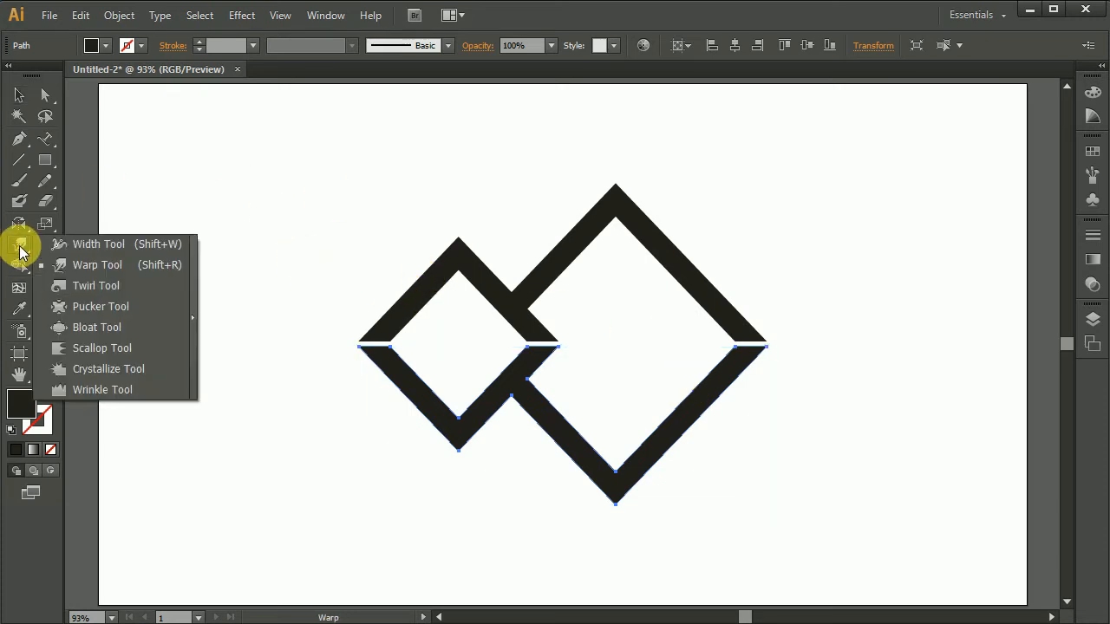
{"action": "left_click", "coordinate": [93, 272]}
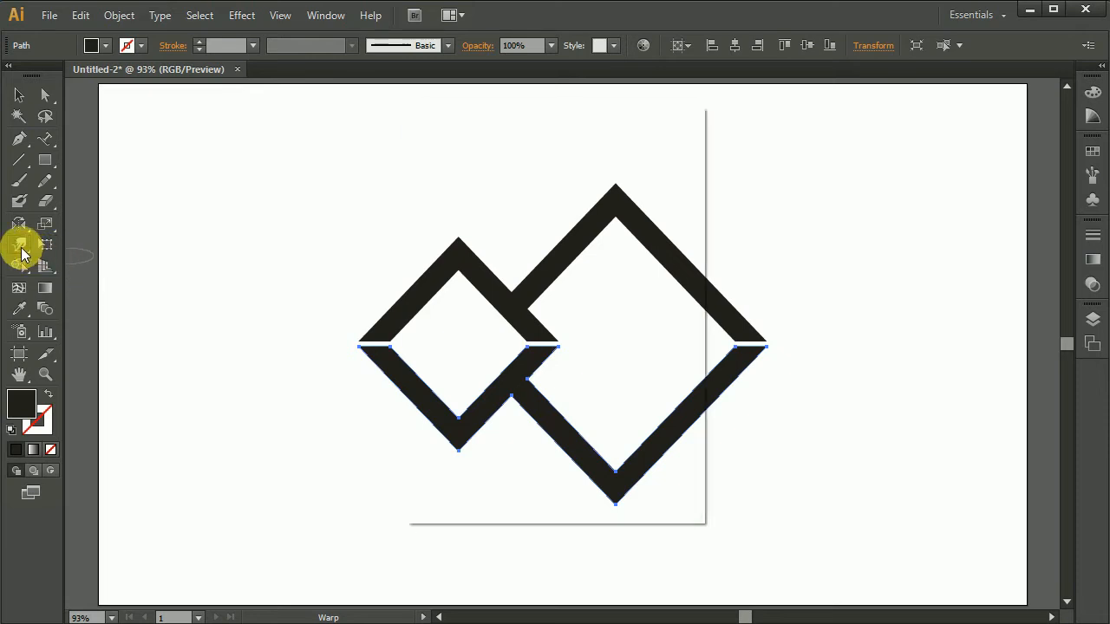
{"action": "double_click", "coordinate": [21, 251]}
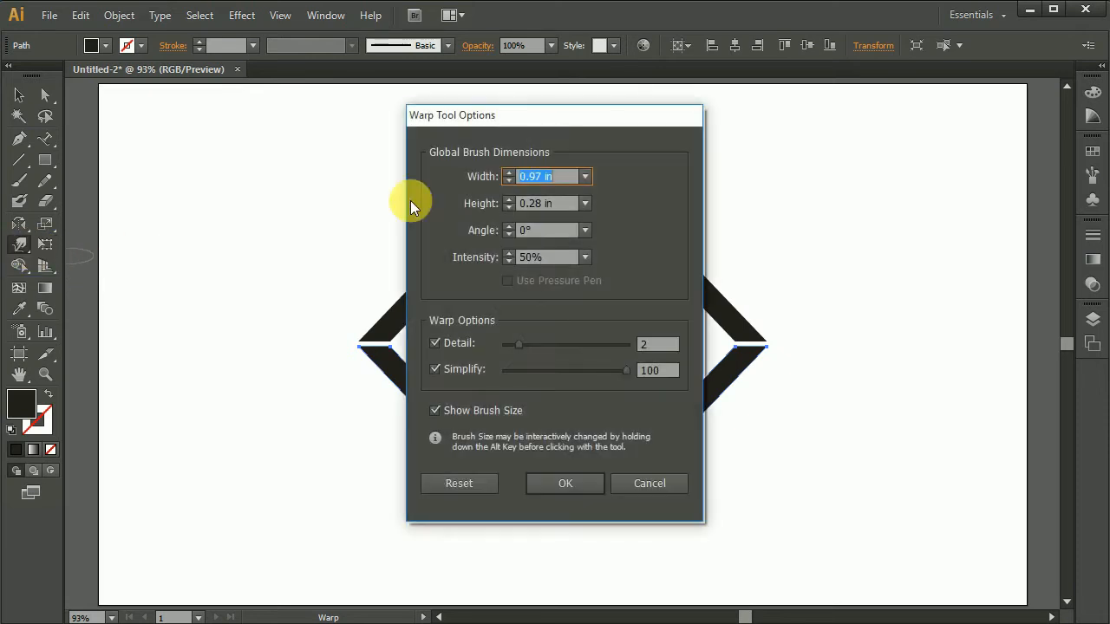
{"action": "left_click", "coordinate": [583, 177]}
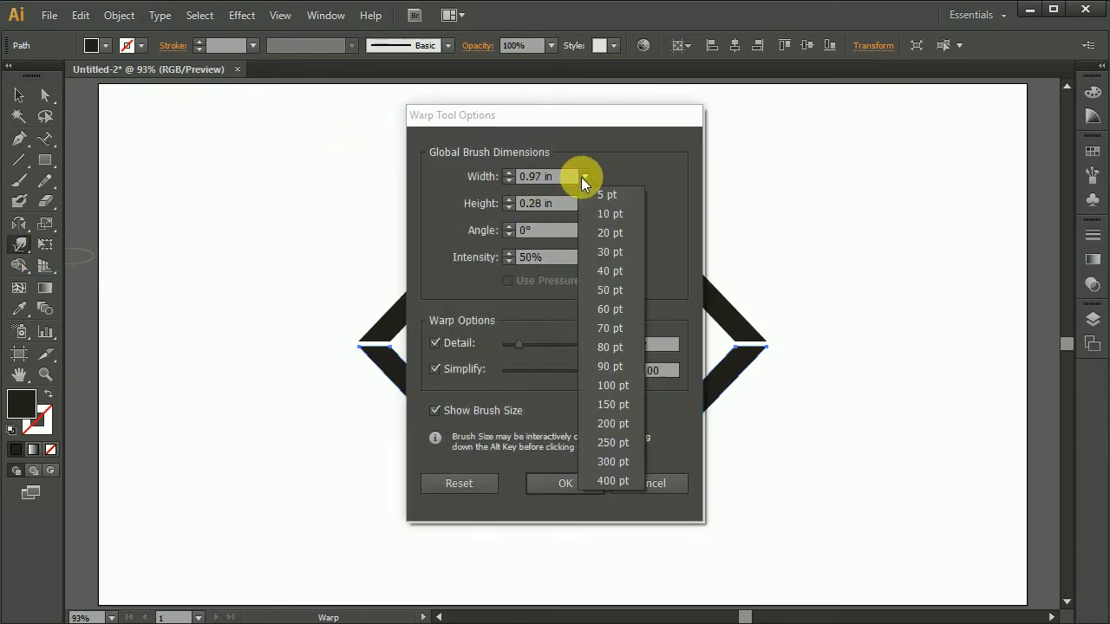
{"action": "left_click", "coordinate": [616, 311]}
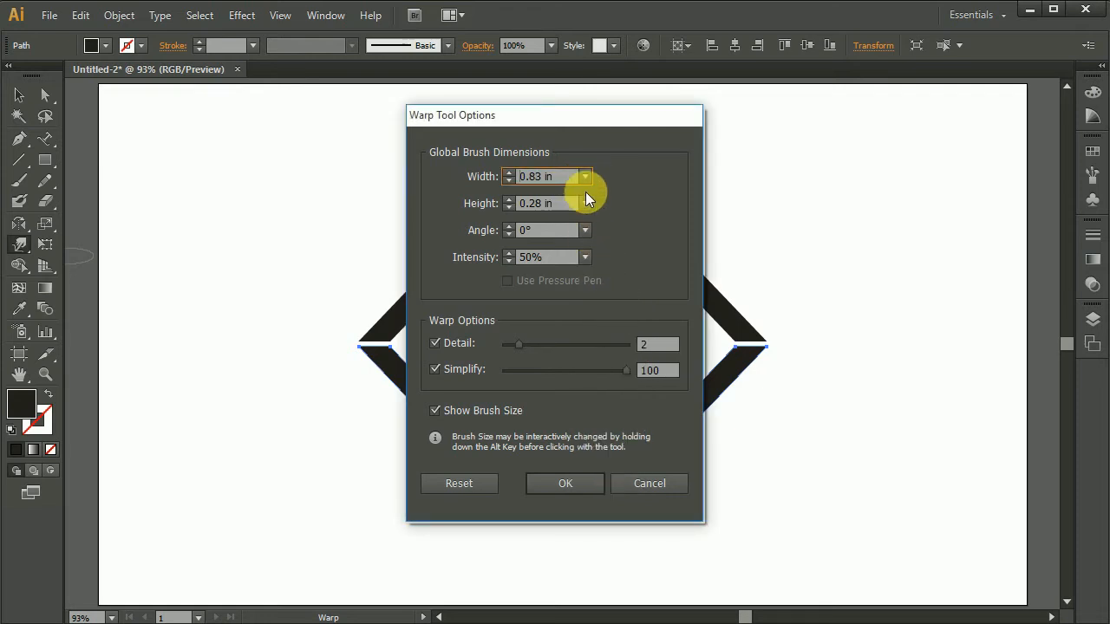
{"action": "left_click", "coordinate": [584, 177]}
{"action": "left_click", "coordinate": [610, 330]}
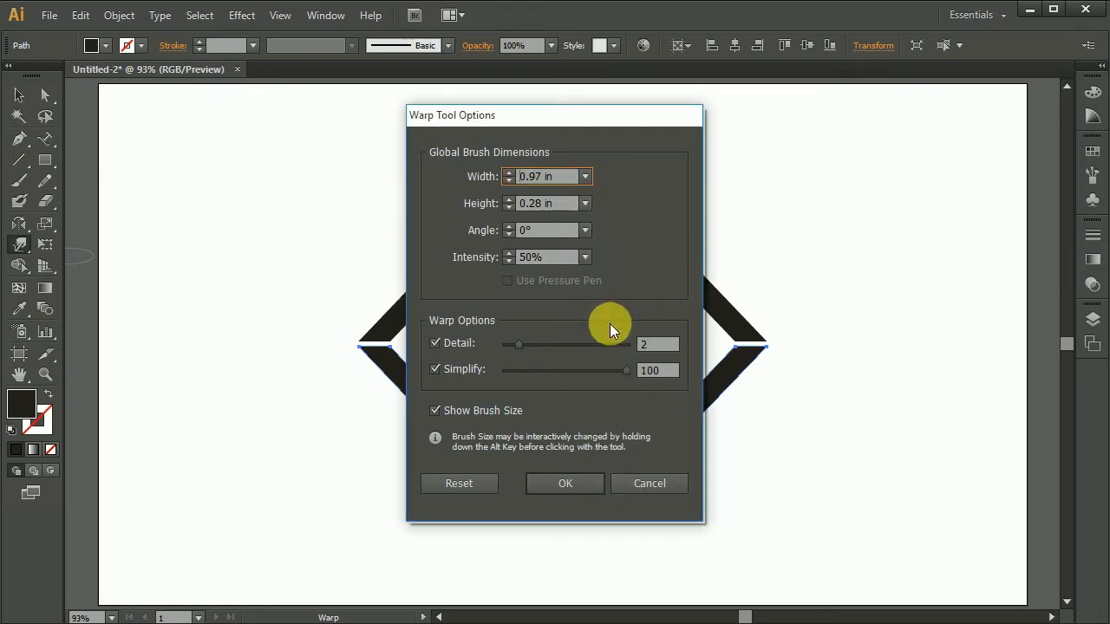
- Set the Warp brush height to 30 pt with Simplify at 100 and apply the options
{"action": "left_click", "coordinate": [584, 203]}
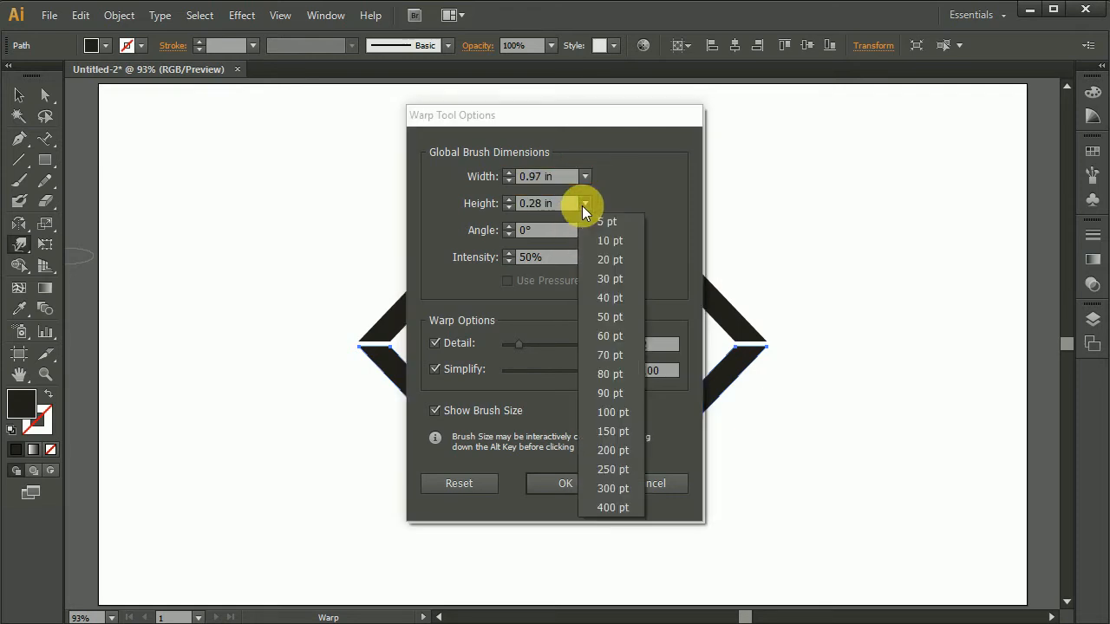
{"action": "left_click", "coordinate": [610, 279]}
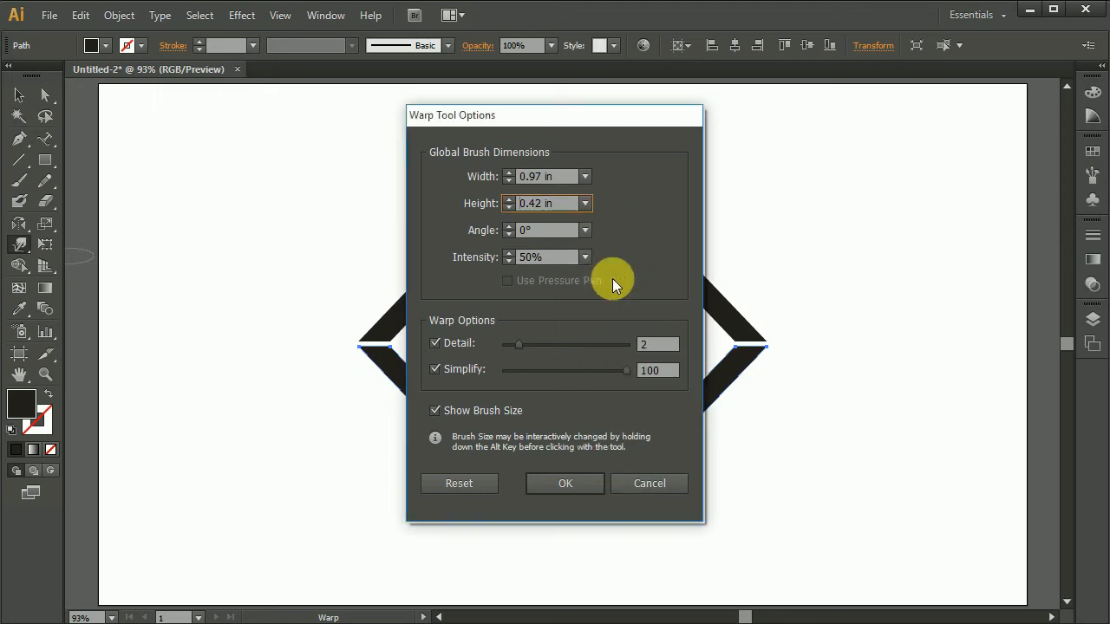
{"action": "left_click", "coordinate": [664, 371]}
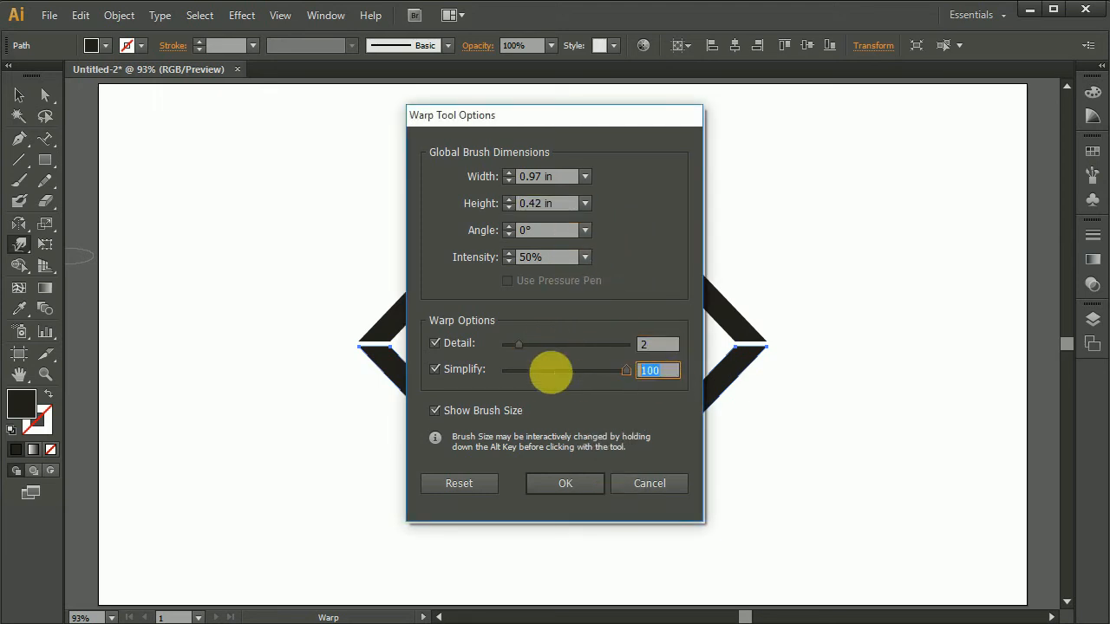
{"action": "type", "text": "100"}
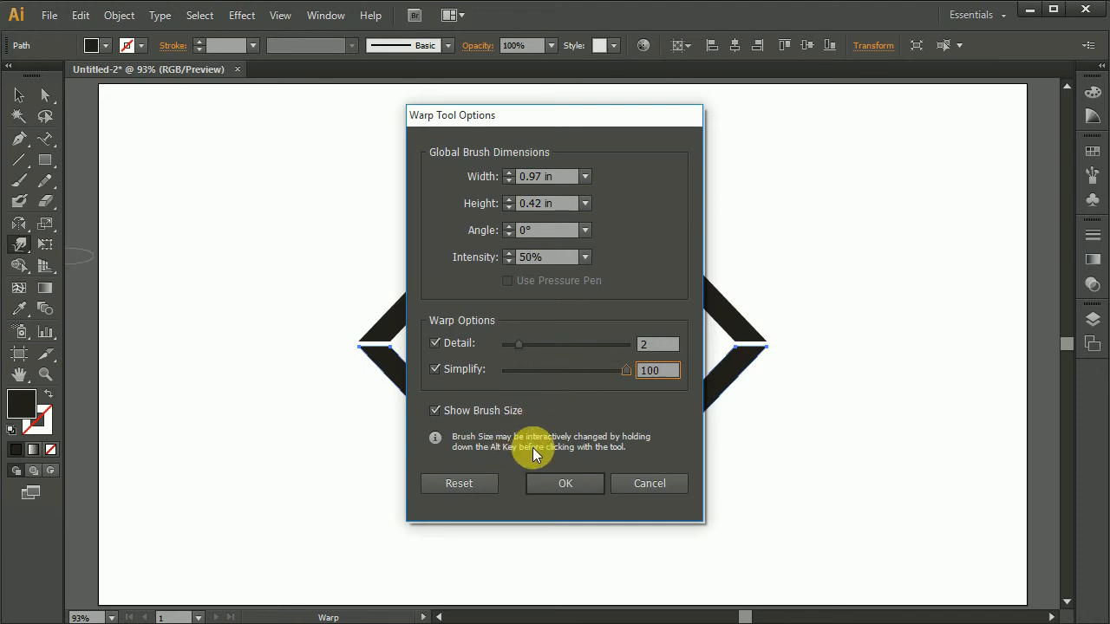
{"action": "left_click", "coordinate": [568, 482]}
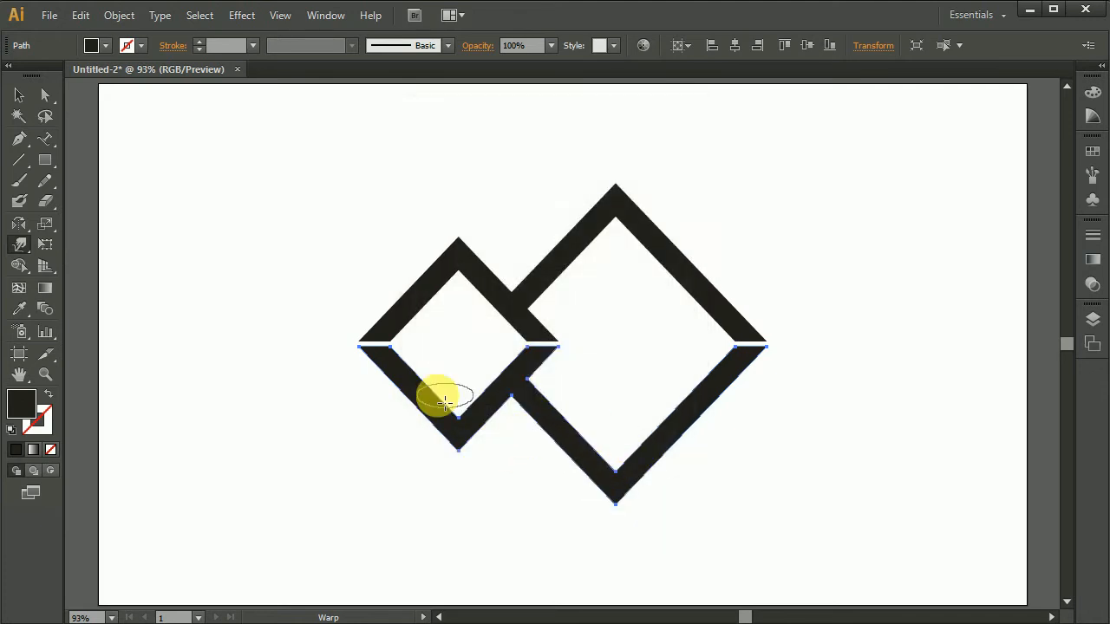
- Warp the upper part of the small reflected peak's outer leg with alternating horizontal strokes to form water ripples
{"action": "scroll", "coordinate": [407, 373], "scroll_direction": "up", "scroll_amount": 5}
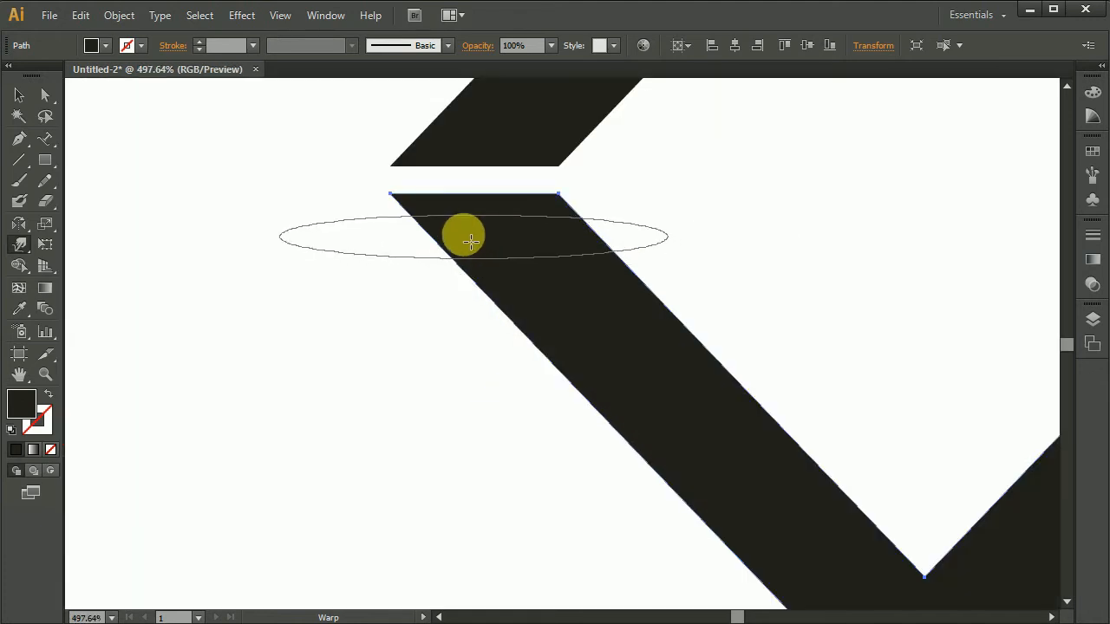
{"action": "mouse_move", "coordinate": [496, 219]}
{"action": "left_mouse_down"}
{"action": "mouse_move", "coordinate": [247, 212]}
{"action": "mouse_move", "coordinate": [799, 205]}
{"action": "left_mouse_up"}
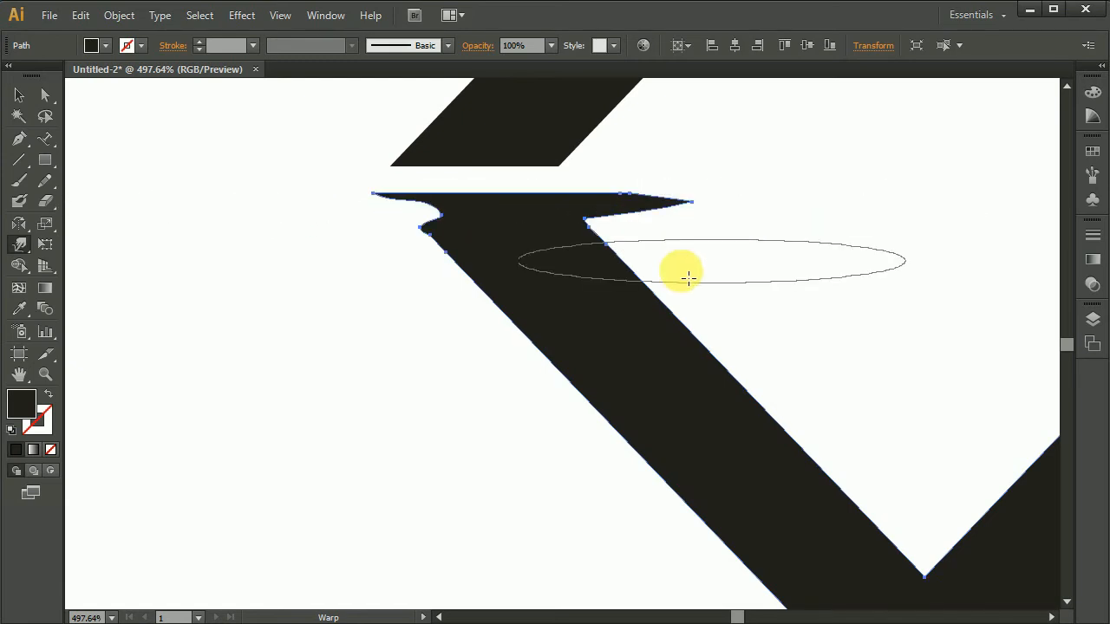
{"action": "left_click_drag", "start_coordinate": [612, 257], "coordinate": [154, 241]}
{"action": "mouse_move", "coordinate": [424, 306]}
{"action": "left_mouse_down"}
{"action": "mouse_move", "coordinate": [594, 278]}
{"action": "mouse_move", "coordinate": [846, 262]}
{"action": "left_mouse_up"}
{"action": "left_click_drag", "start_coordinate": [743, 346], "coordinate": [121, 350]}
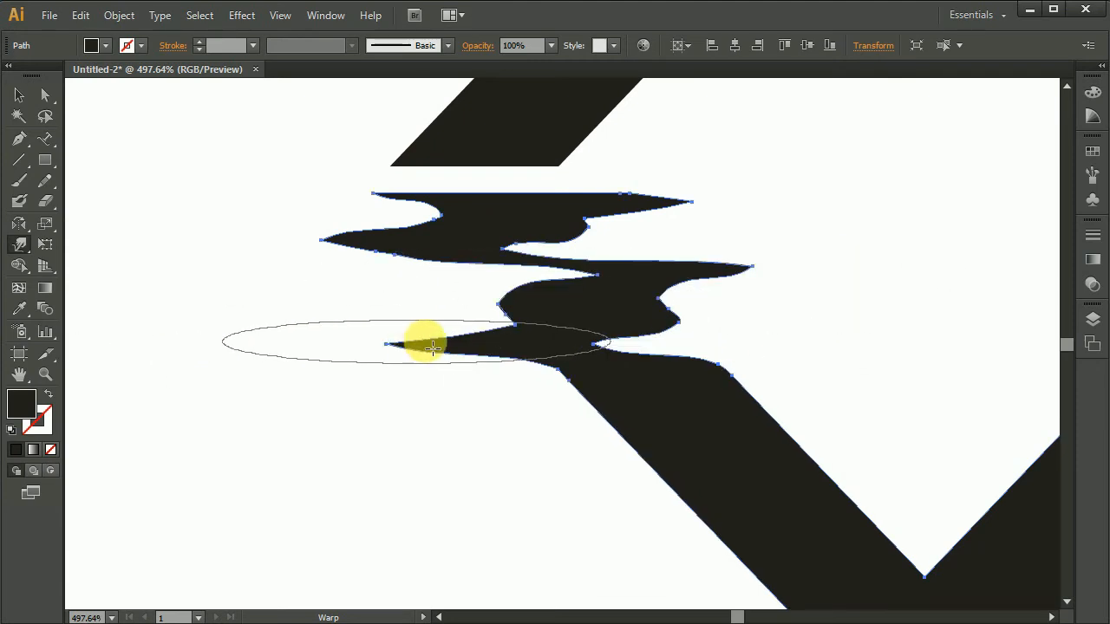
{"action": "left_click_drag", "start_coordinate": [654, 404], "coordinate": [928, 360]}
{"action": "left_click_drag", "start_coordinate": [736, 436], "coordinate": [236, 314]}
- Continue the horizontal warp ripples around the small reflected peak's tip and up its inner leg
{"action": "key", "text": "ctrl+minus"}
{"action": "key", "text": "ctrl+minus"}
{"action": "key", "text": "ctrl+minus"}
{"action": "left_click_drag", "start_coordinate": [646, 418], "coordinate": [459, 420]}
{"action": "left_click_drag", "start_coordinate": [676, 460], "coordinate": [512, 463]}
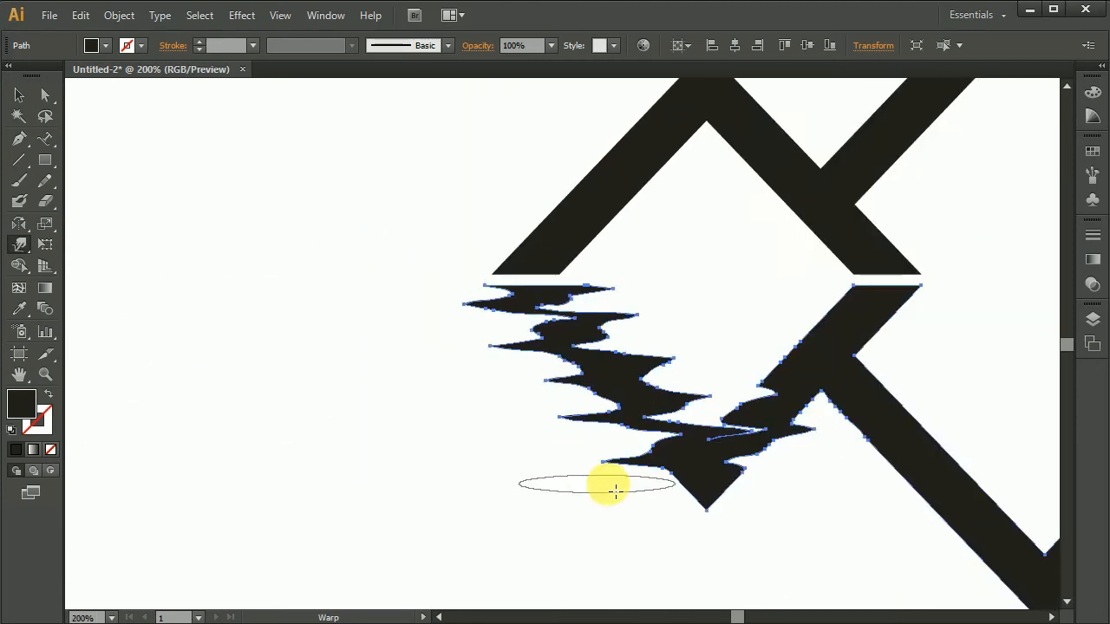
{"action": "left_click_drag", "start_coordinate": [877, 386], "coordinate": [979, 392]}
{"action": "left_click_drag", "start_coordinate": [802, 373], "coordinate": [689, 371]}
{"action": "left_click_drag", "start_coordinate": [854, 314], "coordinate": [754, 312]}
{"action": "left_click_drag", "start_coordinate": [930, 332], "coordinate": [665, 338]}
- Warp both legs and the tip of the large reflected peak into horizontal ripples
{"action": "left_click_drag", "start_coordinate": [646, 424], "coordinate": [737, 425]}
{"action": "left_click_drag", "start_coordinate": [642, 469], "coordinate": [592, 493]}
{"action": "left_click_drag", "start_coordinate": [689, 496], "coordinate": [760, 495]}
{"action": "mouse_move", "coordinate": [689, 545]}
{"action": "left_mouse_down"}
{"action": "mouse_move", "coordinate": [459, 460]}
{"action": "mouse_move", "coordinate": [575, 441]}
{"action": "left_mouse_up"}
{"action": "left_click_drag", "start_coordinate": [637, 442], "coordinate": [707, 439]}
{"action": "left_click_drag", "start_coordinate": [629, 522], "coordinate": [464, 521]}
{"action": "left_click_drag", "start_coordinate": [734, 481], "coordinate": [610, 564]}
{"action": "left_click_drag", "start_coordinate": [607, 405], "coordinate": [691, 404]}
{"action": "left_click_drag", "start_coordinate": [647, 361], "coordinate": [719, 353]}
{"action": "left_click_drag", "start_coordinate": [684, 328], "coordinate": [598, 330]}
{"action": "left_click_drag", "start_coordinate": [715, 314], "coordinate": [776, 315]}
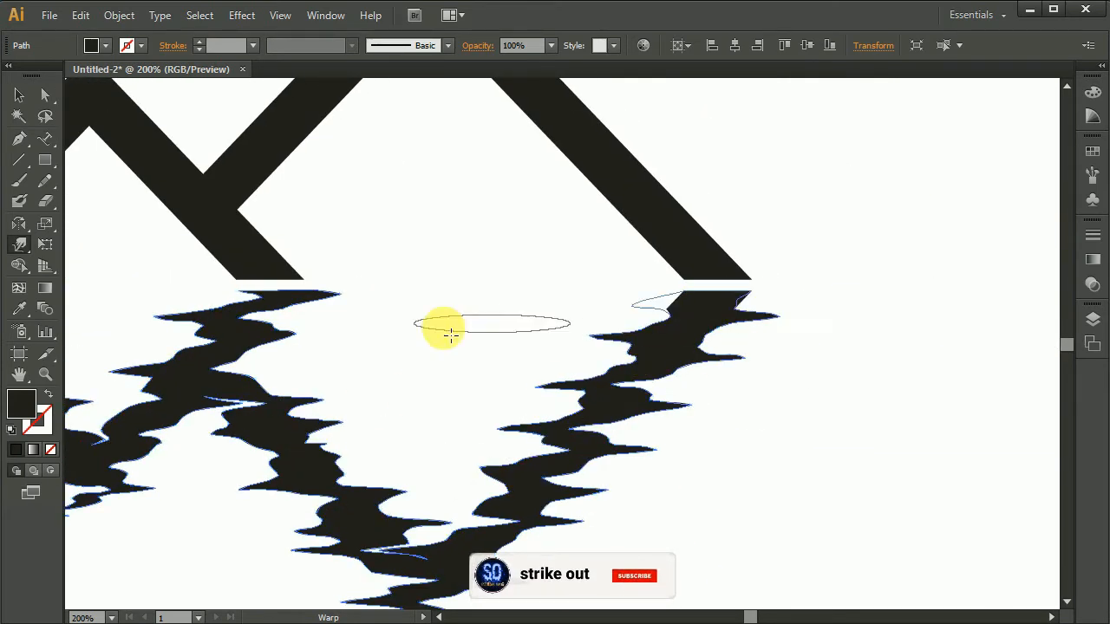
- Clean up stray anchor points on the small peak's rippled reflection with the Pen tool
{"action": "key", "text": "ctrl+0"}
{"action": "left_click", "coordinate": [45, 375]}
{"action": "left_click_drag", "start_coordinate": [210, 286], "coordinate": [691, 485]}
{"action": "left_click_drag", "start_coordinate": [275, 219], "coordinate": [586, 382]}
{"action": "left_click", "coordinate": [19, 139]}
{"action": "left_click", "coordinate": [616, 320]}
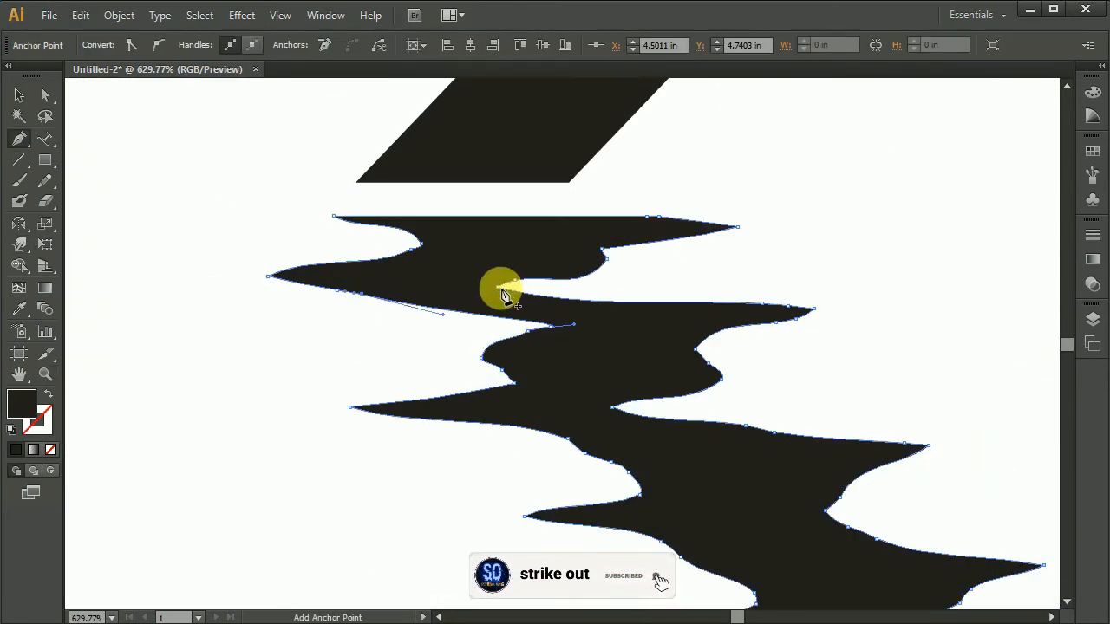
{"action": "left_click", "coordinate": [497, 287]}
{"action": "left_click_drag", "start_coordinate": [738, 415], "coordinate": [453, 124]}
{"action": "left_click", "coordinate": [325, 116]}
{"action": "left_click_drag", "start_coordinate": [505, 163], "coordinate": [468, 157]}
{"action": "left_click", "coordinate": [715, 405]}
{"action": "left_click_drag", "start_coordinate": [1011, 435], "coordinate": [748, 326]}
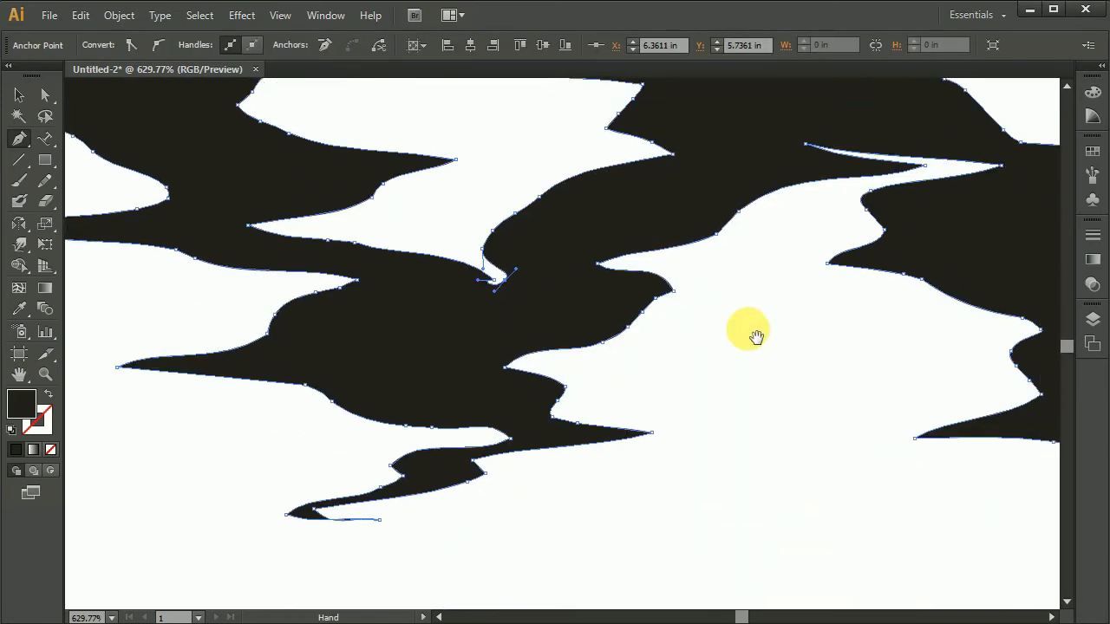
- Clean up stray anchor points along the large peak's rippled reflection with the Pen tool
{"action": "key", "text": "ctrl+0"}
{"action": "left_click", "coordinate": [19, 95]}
{"action": "left_click", "coordinate": [182, 260]}
{"action": "left_click", "coordinate": [46, 375]}
{"action": "left_click_drag", "start_coordinate": [459, 381], "coordinate": [651, 486]}
{"action": "left_click", "coordinate": [19, 139]}
{"action": "left_click", "coordinate": [19, 96]}
{"action": "left_click", "coordinate": [208, 139]}
{"action": "left_click", "coordinate": [19, 139]}
{"action": "left_click", "coordinate": [492, 266]}
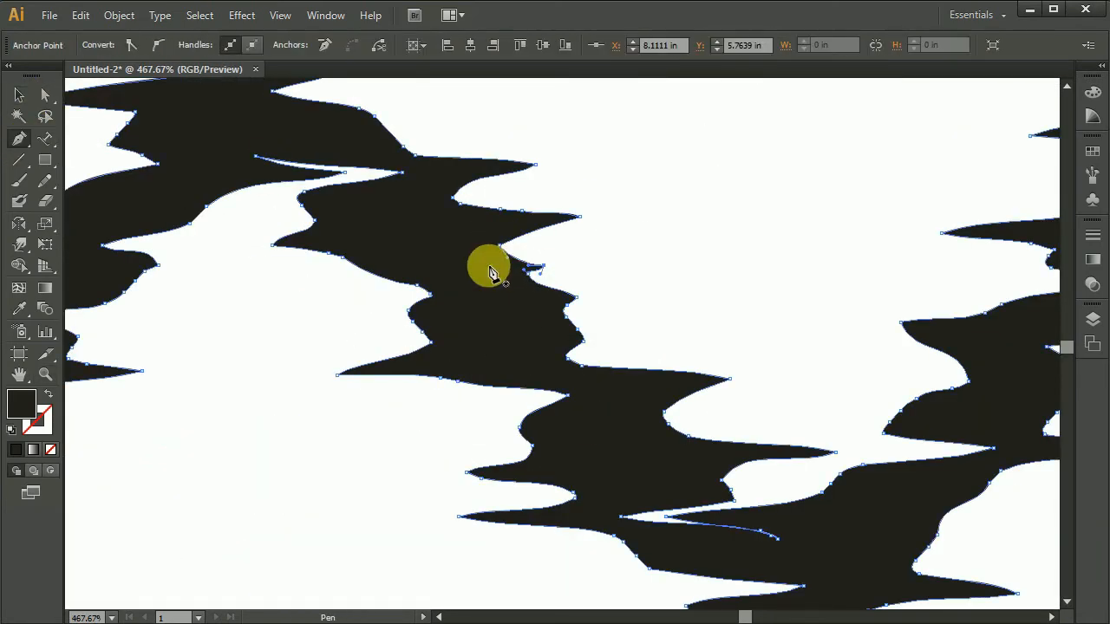
{"action": "left_click", "coordinate": [501, 254]}
{"action": "left_click", "coordinate": [773, 536]}
{"action": "left_click", "coordinate": [770, 535]}
{"action": "left_click_drag", "start_coordinate": [873, 500], "coordinate": [751, 357]}
{"action": "left_click_drag", "start_coordinate": [911, 173], "coordinate": [625, 424]}
{"action": "left_click_drag", "start_coordinate": [930, 155], "coordinate": [650, 411]}
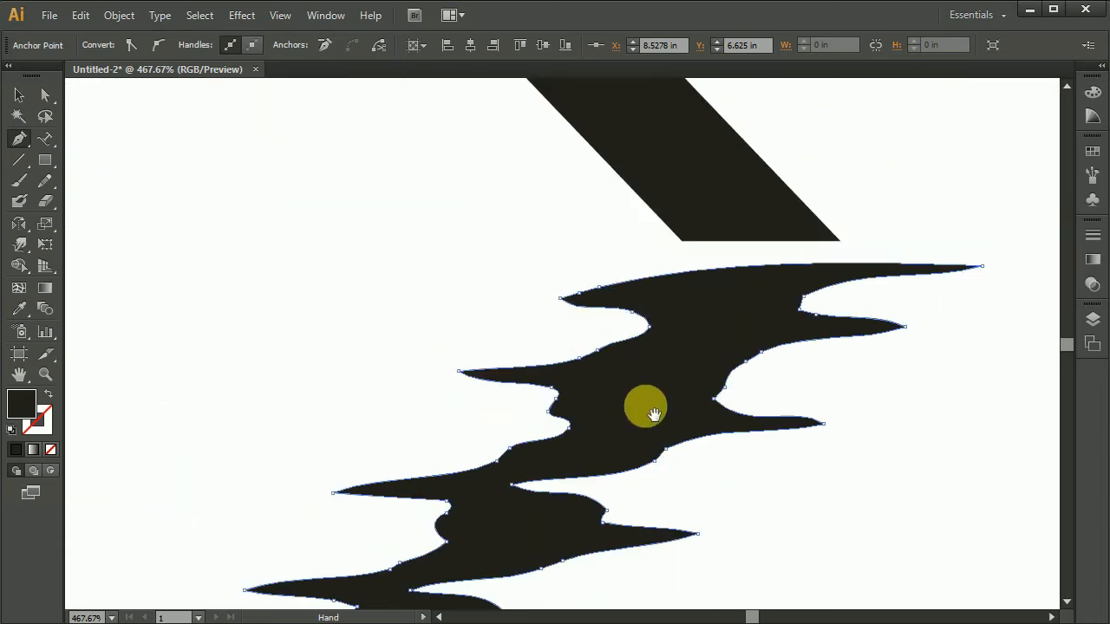
- Refine the rippled reflection with a few short Warp strokes near the small peak's tip and on the large peak's legs
{"action": "key", "text": "ctrl+0"}
{"action": "left_click", "coordinate": [21, 246]}
{"action": "left_click", "coordinate": [19, 96]}
{"action": "left_click", "coordinate": [568, 303]}
{"action": "left_click", "coordinate": [19, 245]}
{"action": "left_click_drag", "start_coordinate": [476, 420], "coordinate": [453, 423]}
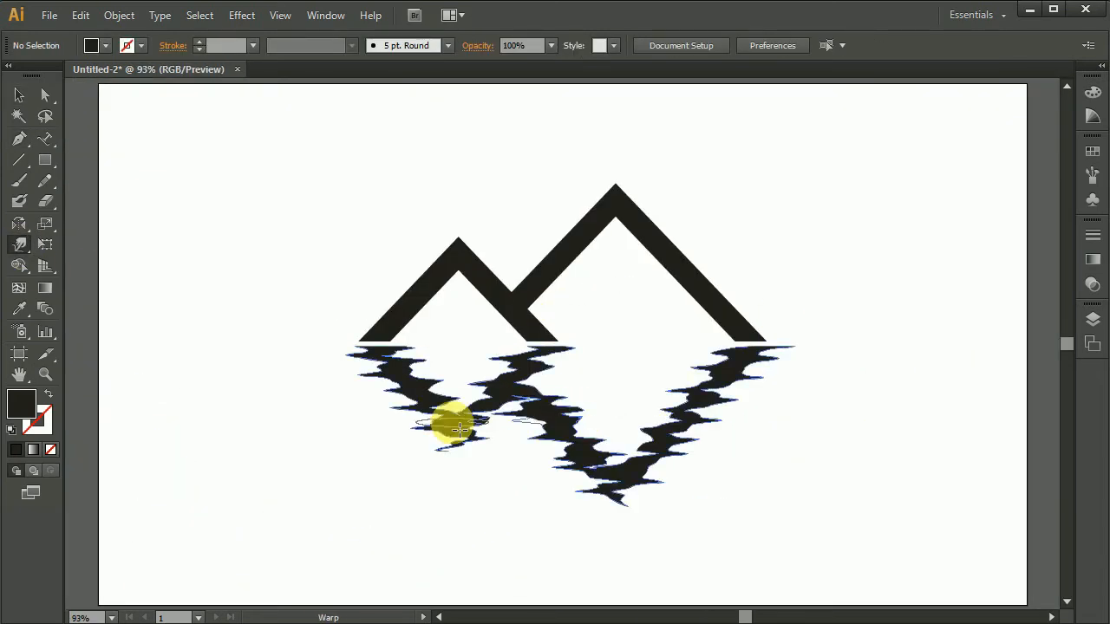
{"action": "left_click_drag", "start_coordinate": [540, 425], "coordinate": [500, 429]}
{"action": "left_click_drag", "start_coordinate": [676, 389], "coordinate": [649, 386]}
{"action": "left_click", "coordinate": [45, 375]}
{"action": "left_click_drag", "start_coordinate": [267, 332], "coordinate": [869, 530]}
{"action": "left_click", "coordinate": [19, 245]}
{"action": "key", "text": "ctrl+0"}
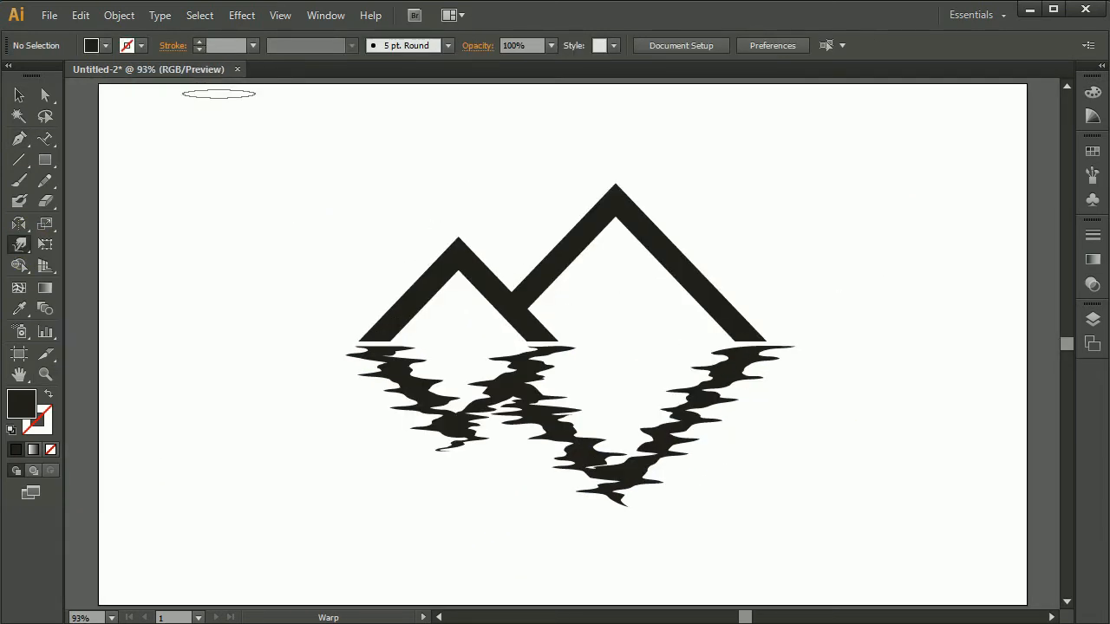
{"action": "left_click", "coordinate": [19, 97]}
{"action": "left_click", "coordinate": [517, 378]}
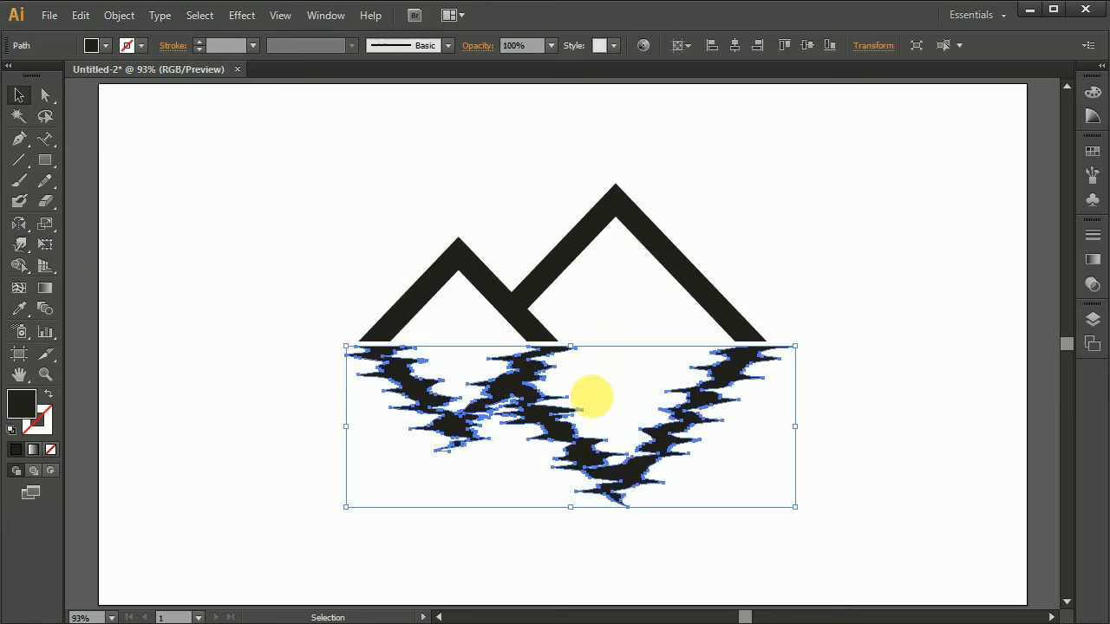
{"action": "left_click", "coordinate": [868, 371]}
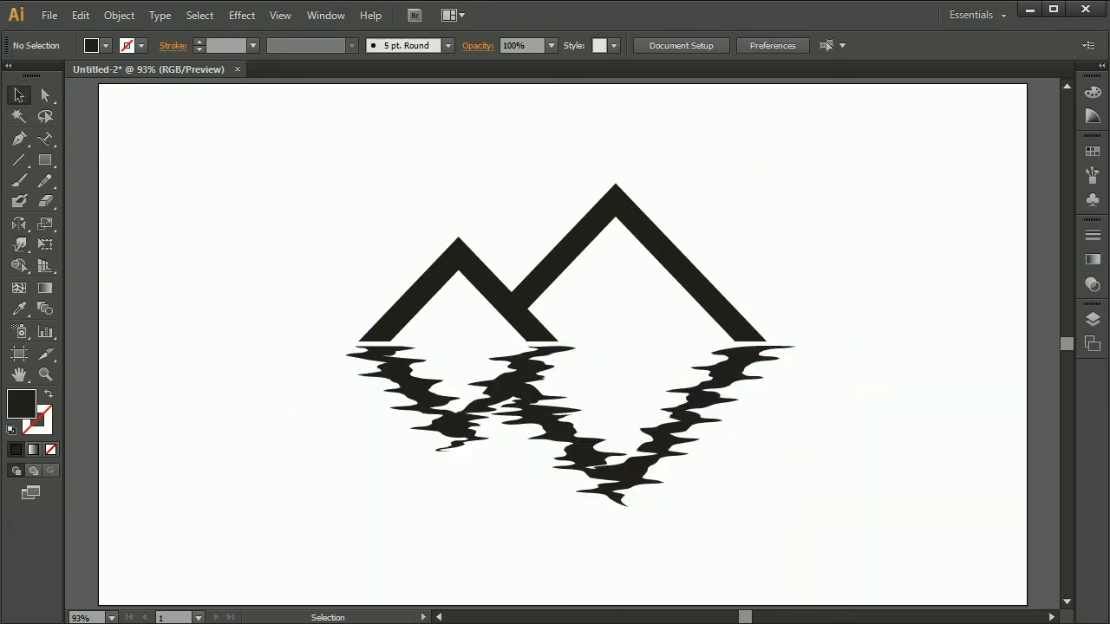
- Draw a rectangle covering the whole artboard and fill it with a medium grey
{"action": "left_click", "coordinate": [44, 165]}
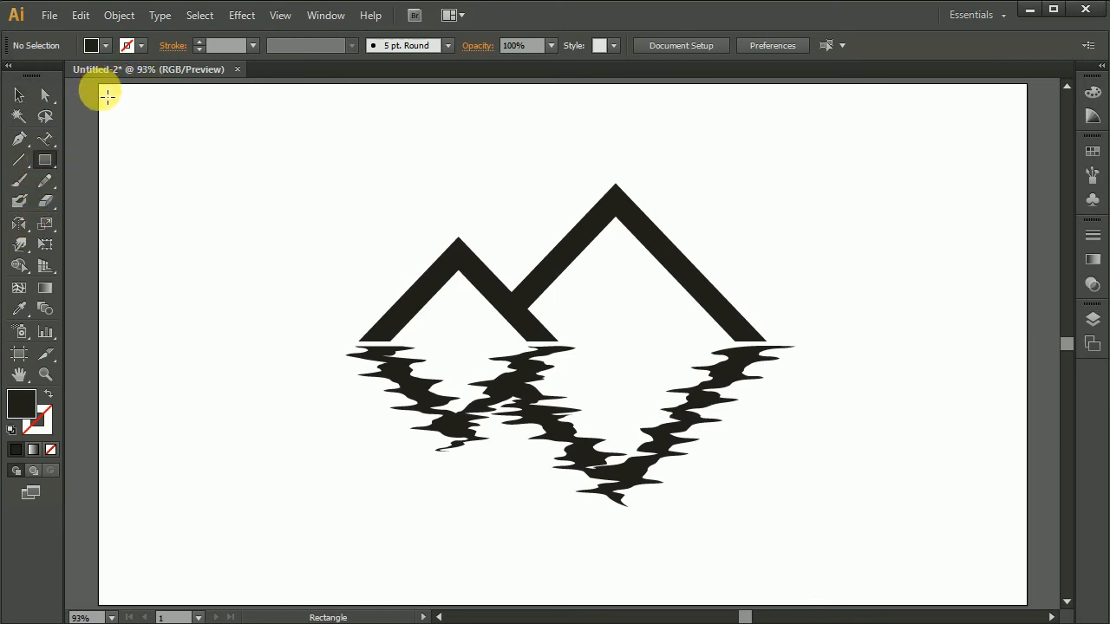
{"action": "left_click_drag", "start_coordinate": [105, 90], "coordinate": [1033, 609]}
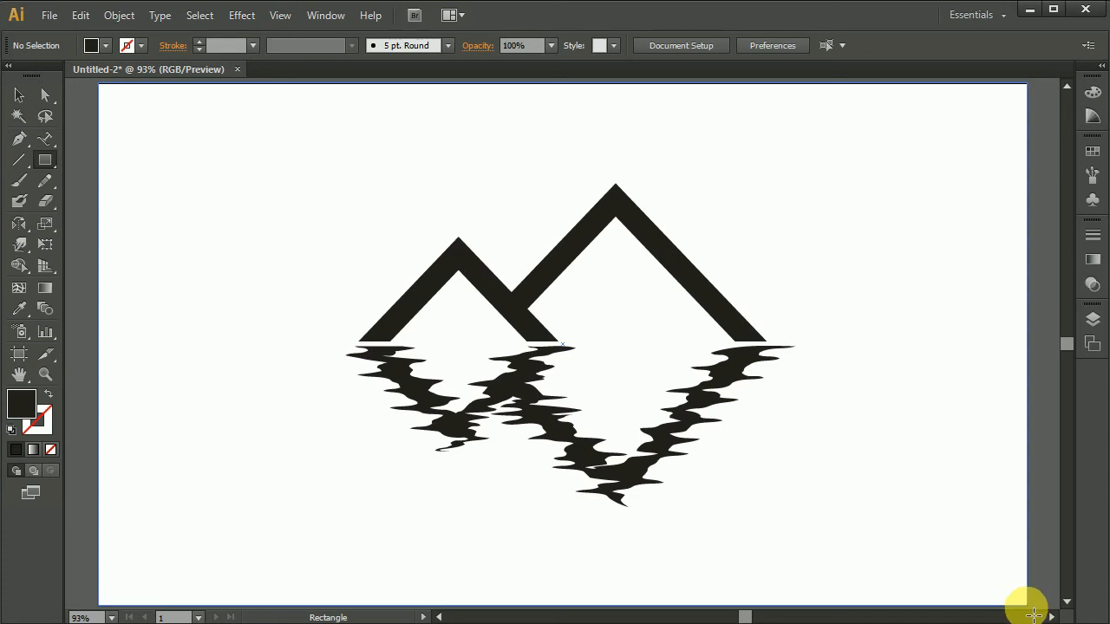
{"action": "double_click", "coordinate": [31, 404]}
{"action": "mouse_move", "coordinate": [618, 339]}
{"action": "left_mouse_down"}
{"action": "mouse_move", "coordinate": [547, 339]}
{"action": "mouse_move", "coordinate": [540, 319]}
{"action": "left_mouse_up"}
{"action": "key", "text": "Return"}
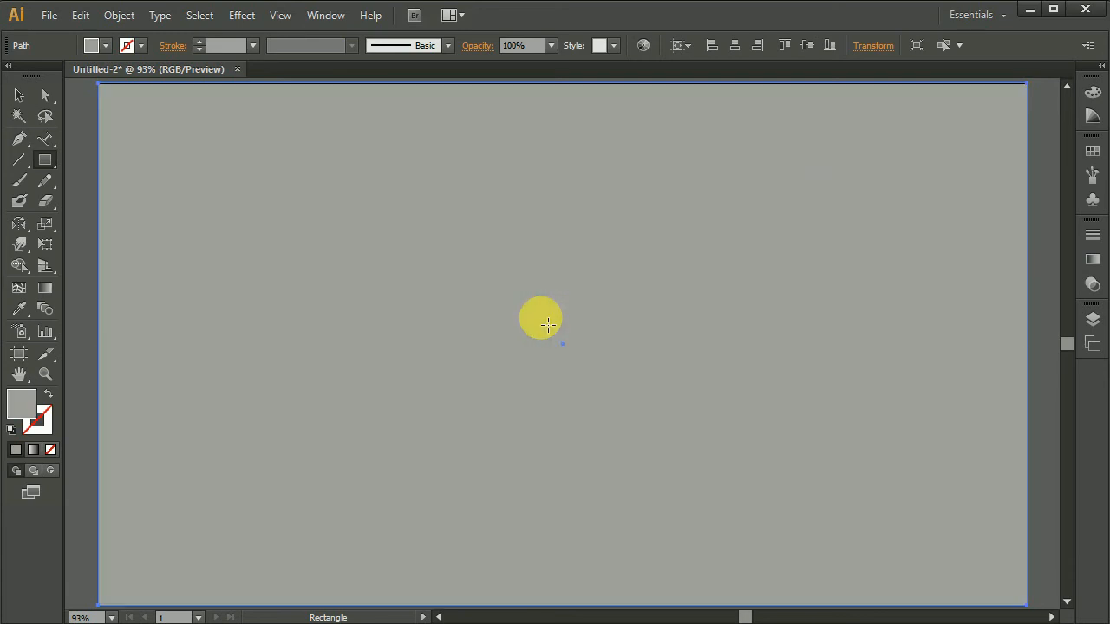
- Send the grey background rectangle behind both the mountains and the reflection
{"action": "key", "text": "ctrl+shift+bracketleft"}
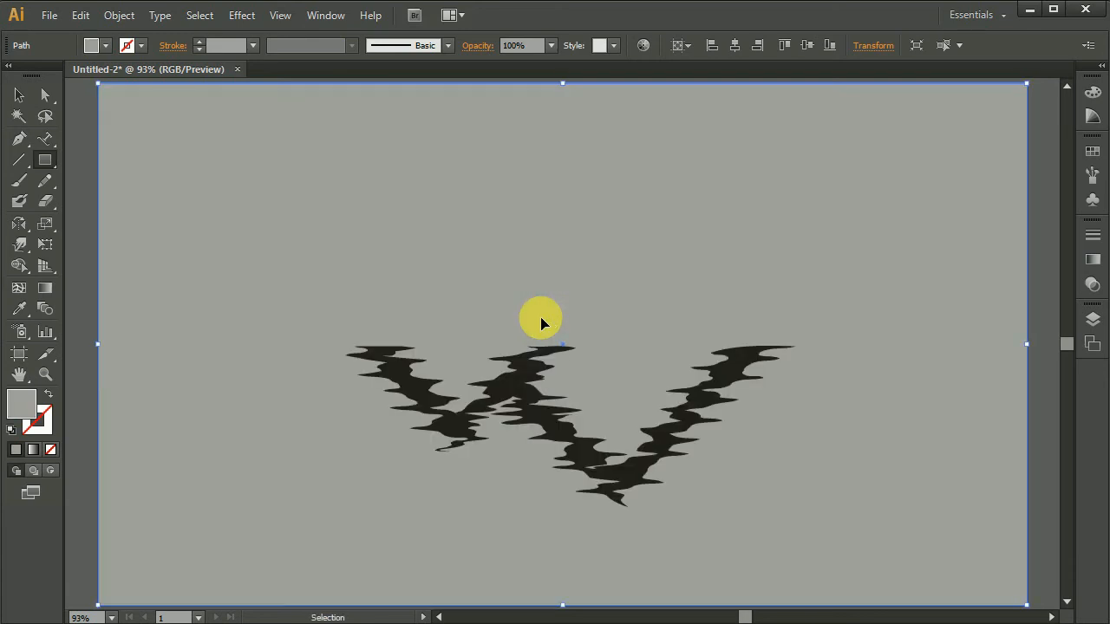
{"action": "key", "text": "ctrl+bracketleft"}
{"action": "key", "text": "v"}
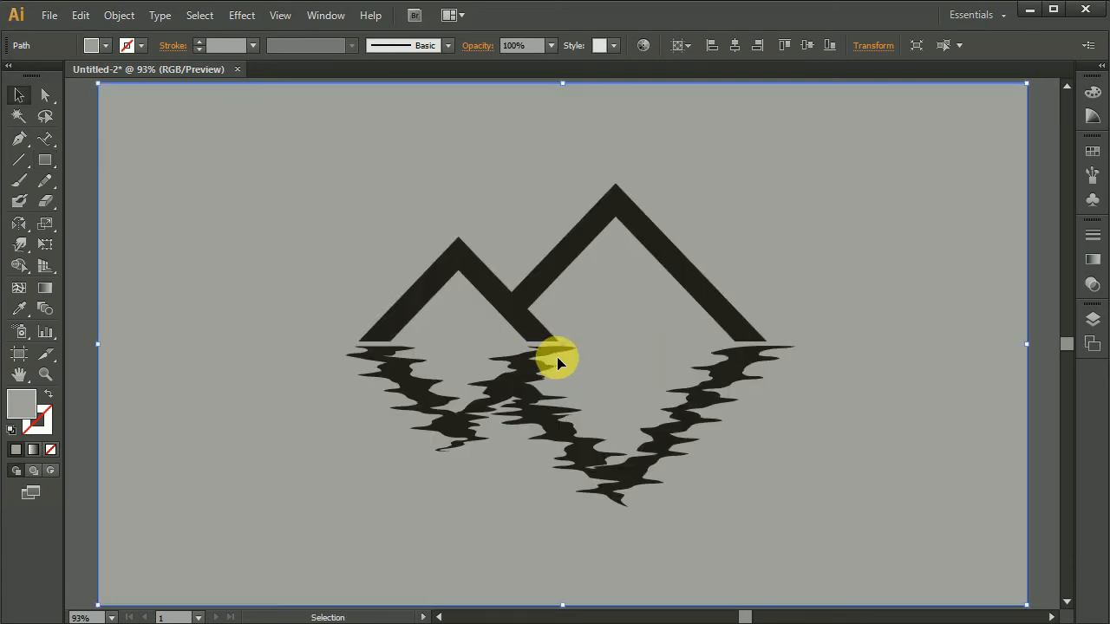
{"action": "left_click", "coordinate": [533, 371]}
{"action": "left_click", "coordinate": [818, 251]}
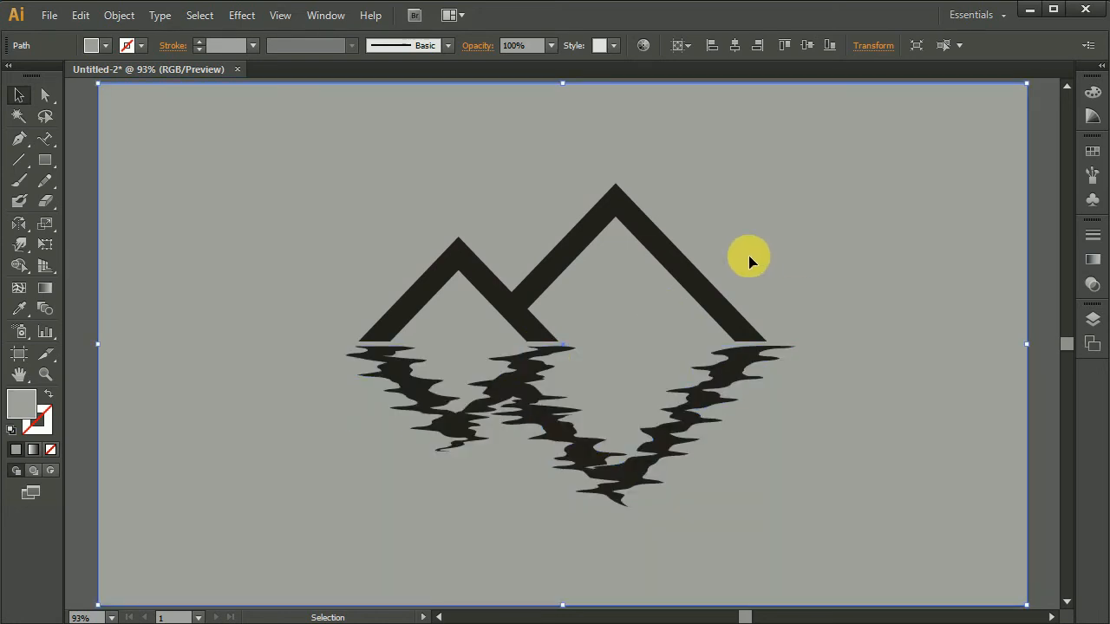
- Fill the rippled reflection with a white-to-black linear gradient and move the gradient midpoint to about 30%
{"action": "left_click", "coordinate": [434, 408]}
{"action": "key", "text": "g"}
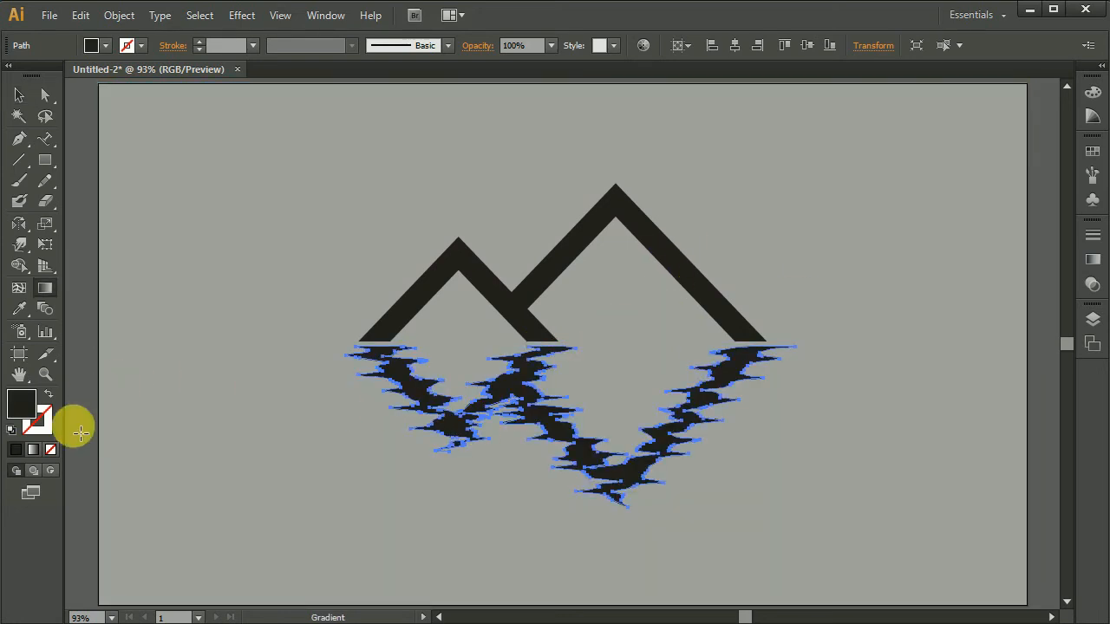
{"action": "left_click", "coordinate": [38, 451]}
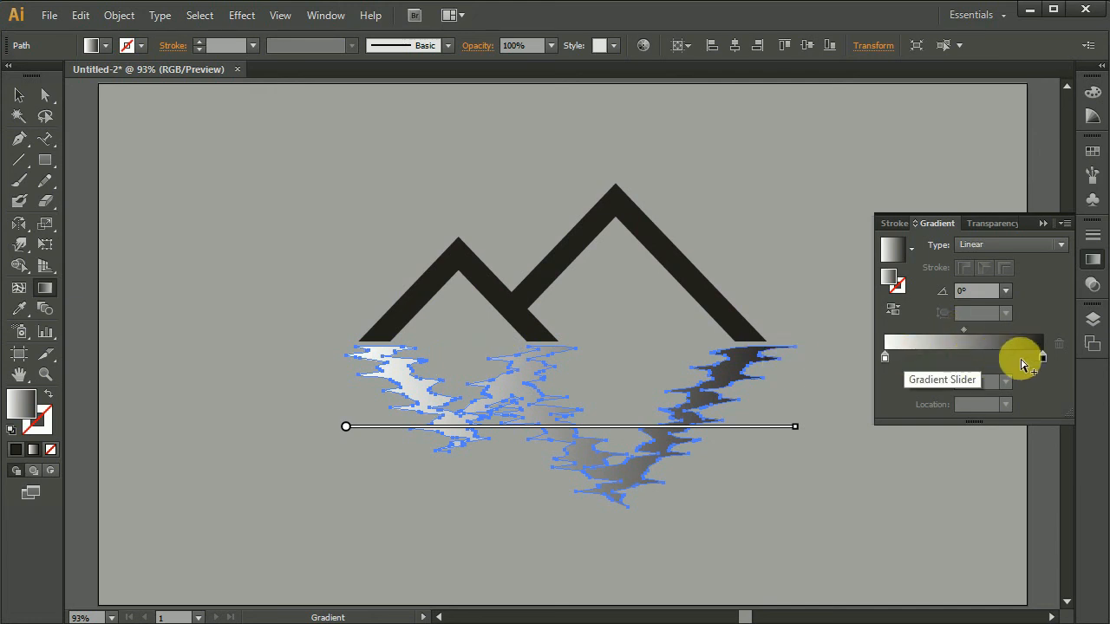
{"action": "left_click_drag", "start_coordinate": [964, 329], "coordinate": [931, 327]}
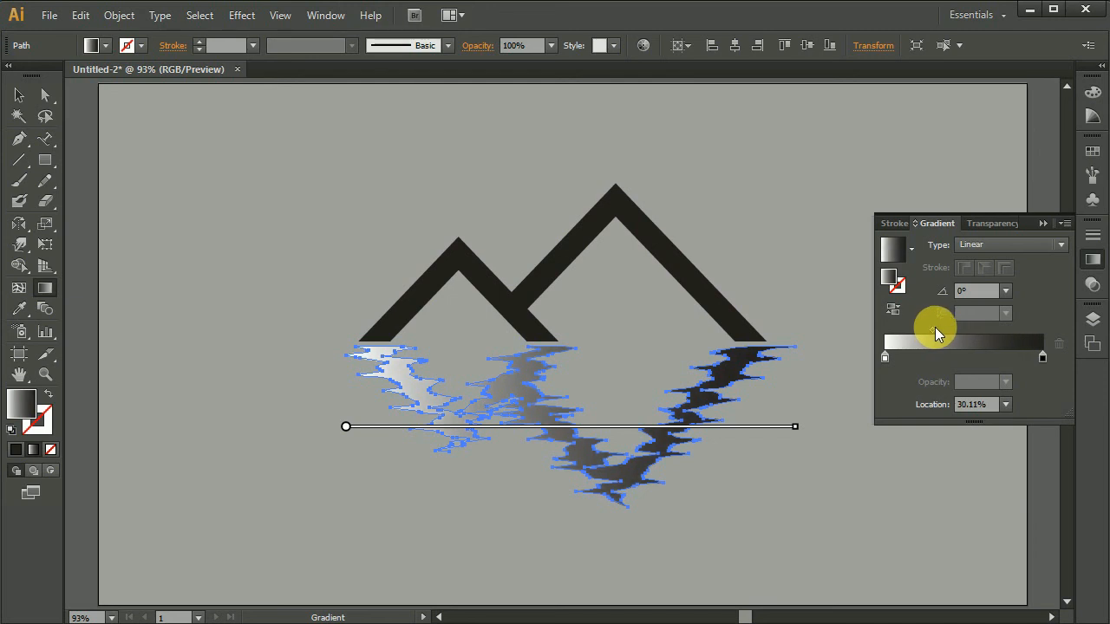
- Redirect the reflection's gradient vertically, running from white just below its lowest tip to black near the waterline
{"action": "left_click", "coordinate": [1045, 223]}
{"action": "mouse_move", "coordinate": [568, 481]}
{"action": "left_mouse_down"}
{"action": "mouse_move", "coordinate": [572, 304]}
{"action": "mouse_move", "coordinate": [576, 382]}
{"action": "left_mouse_up"}
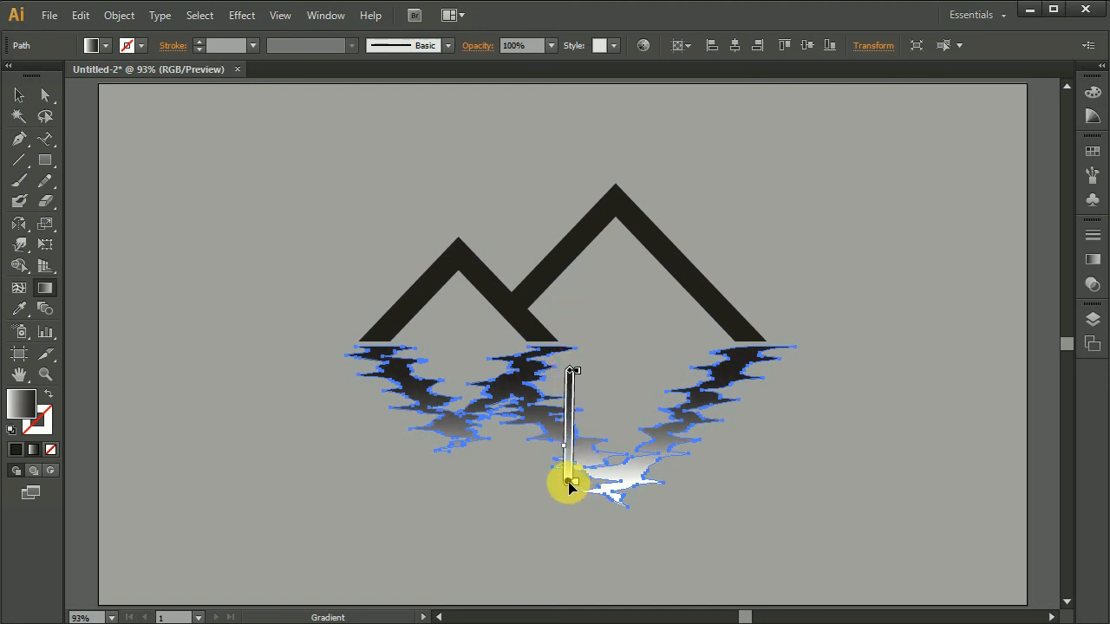
{"action": "left_click_drag", "start_coordinate": [569, 483], "coordinate": [569, 534]}
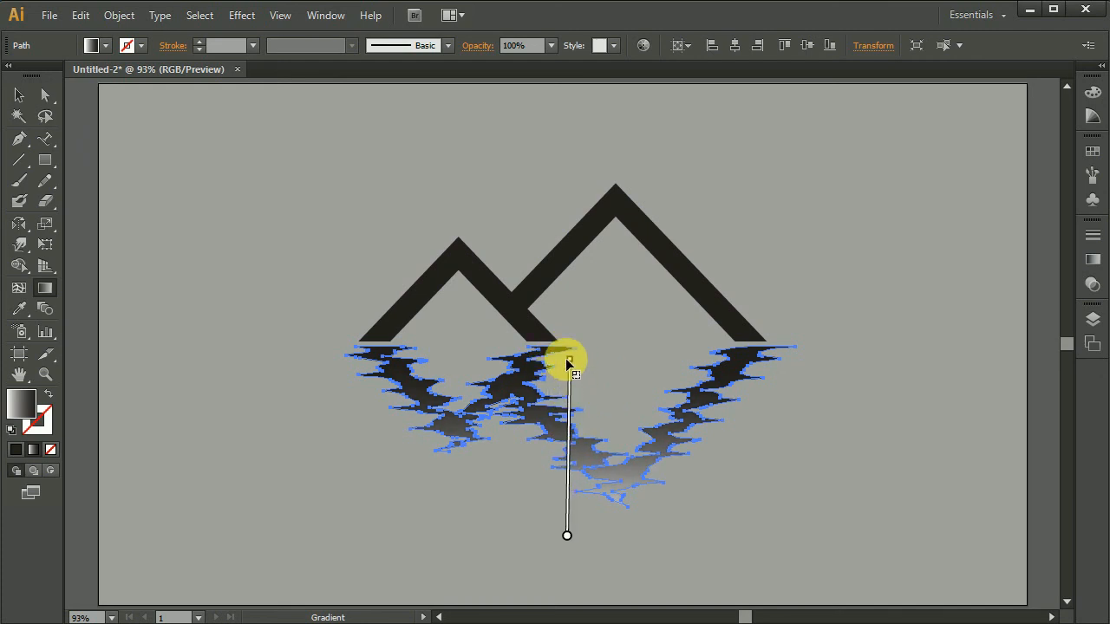
{"action": "left_click", "coordinate": [23, 98]}
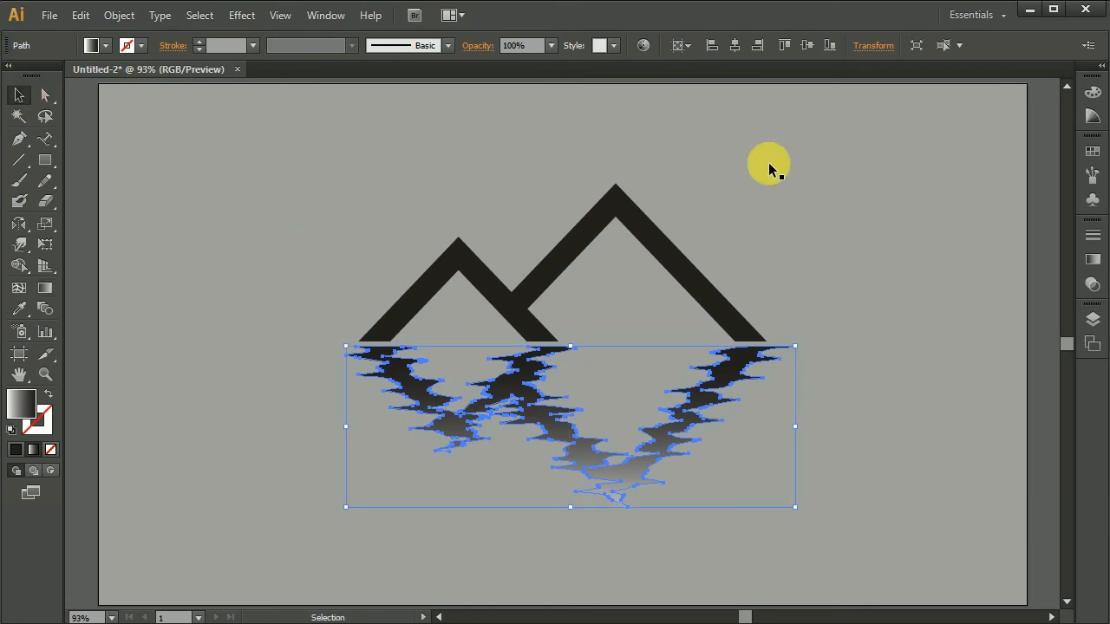
{"action": "left_click", "coordinate": [837, 182]}
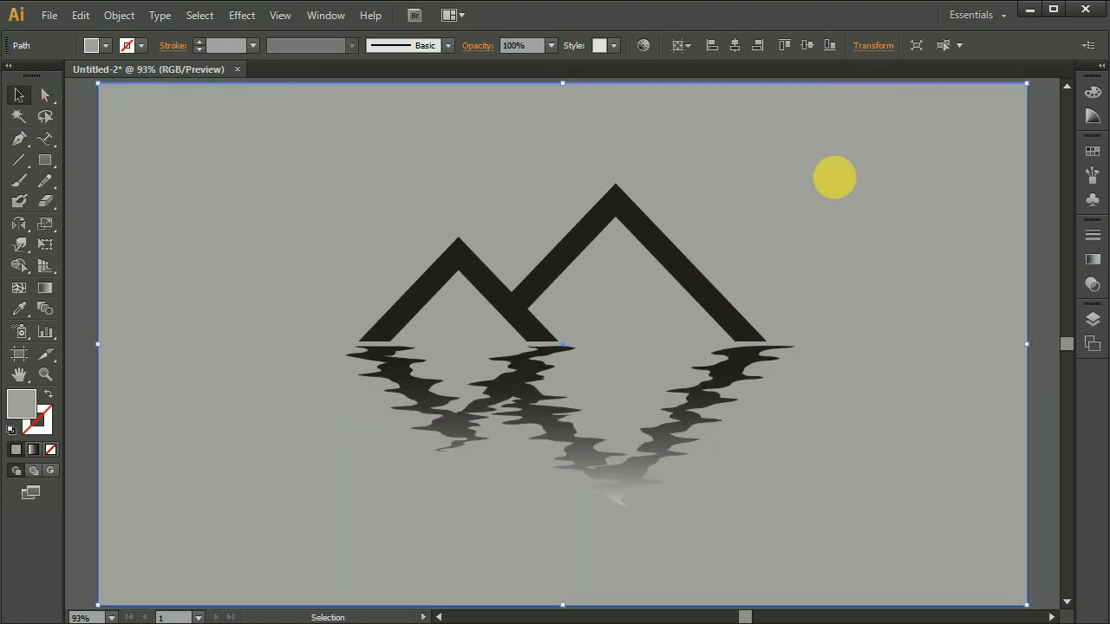
- Select only the grey background rectangle behind the mountain logo
{"action": "key", "text": "ctrl+minus"}
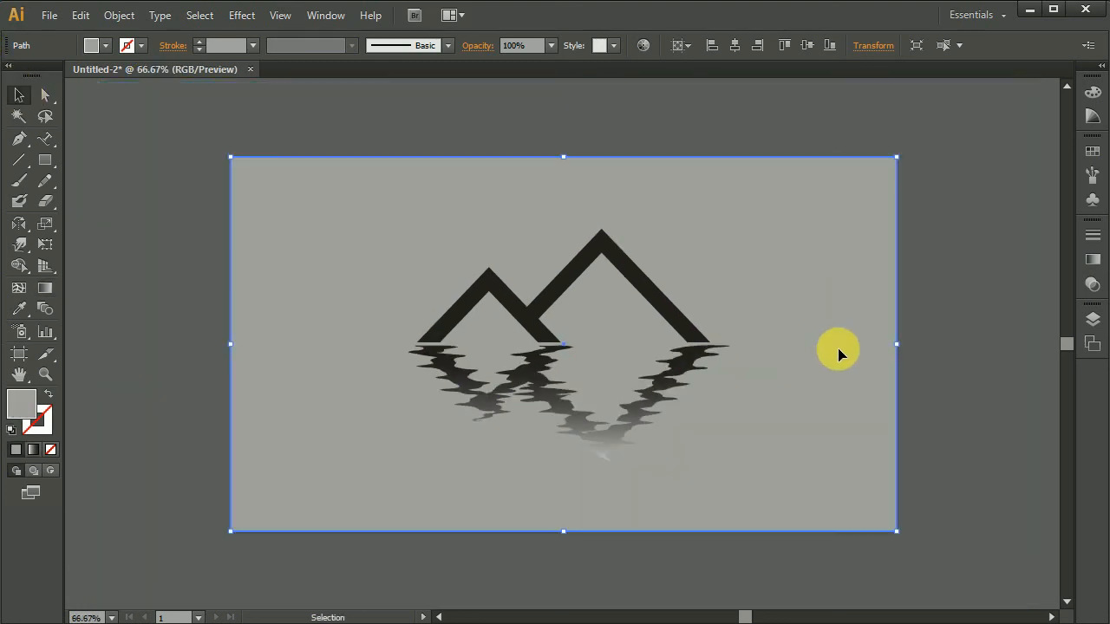
{"action": "left_click", "coordinate": [1024, 284]}
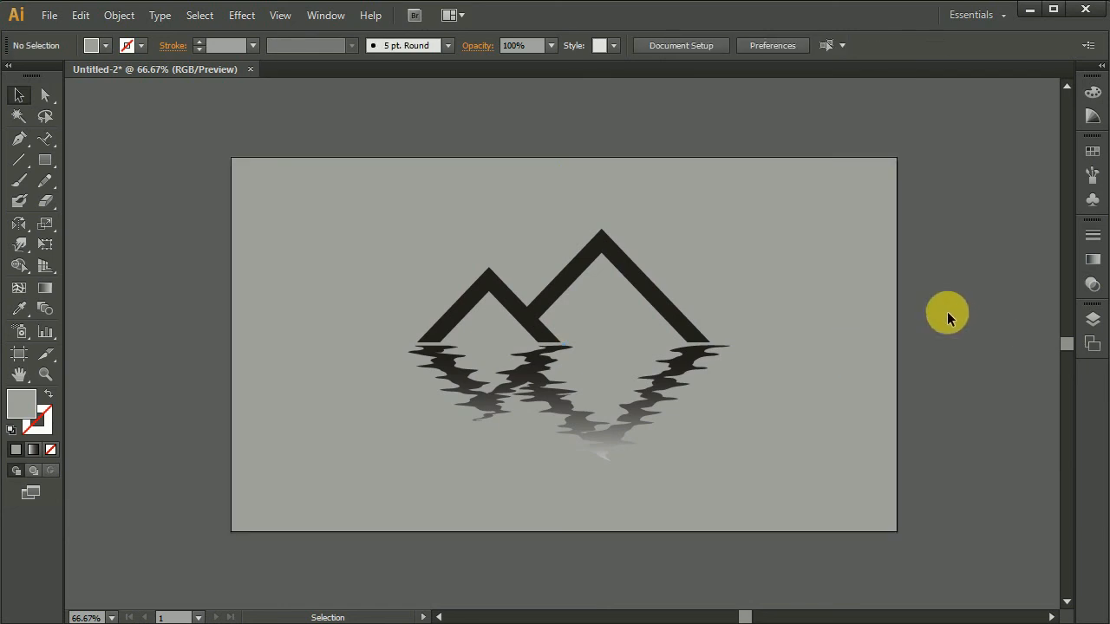
{"action": "left_click", "coordinate": [855, 320]}
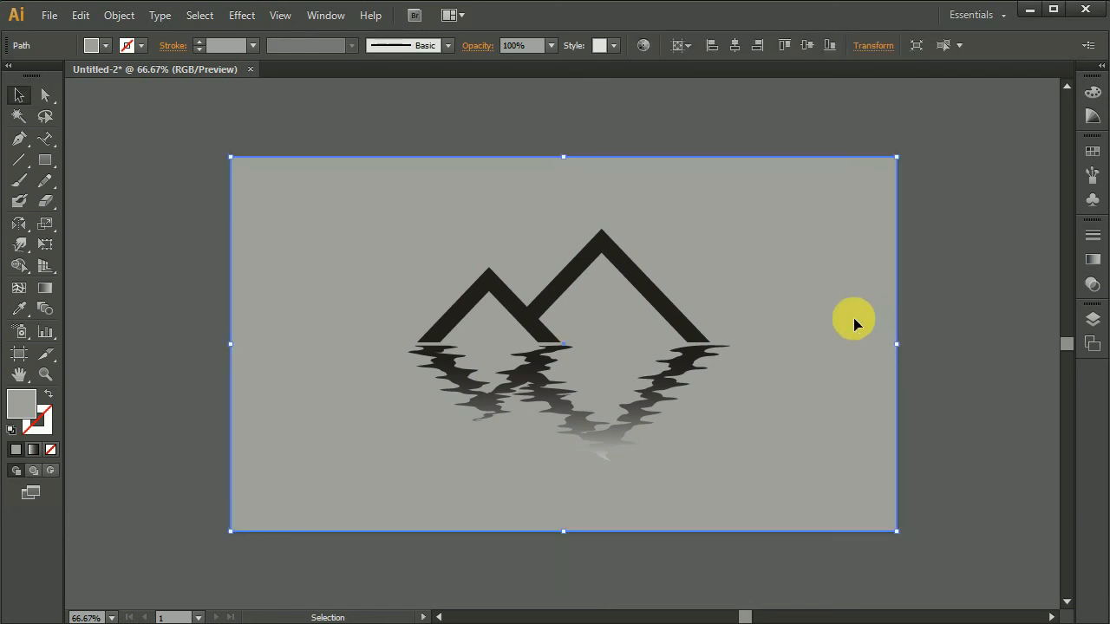